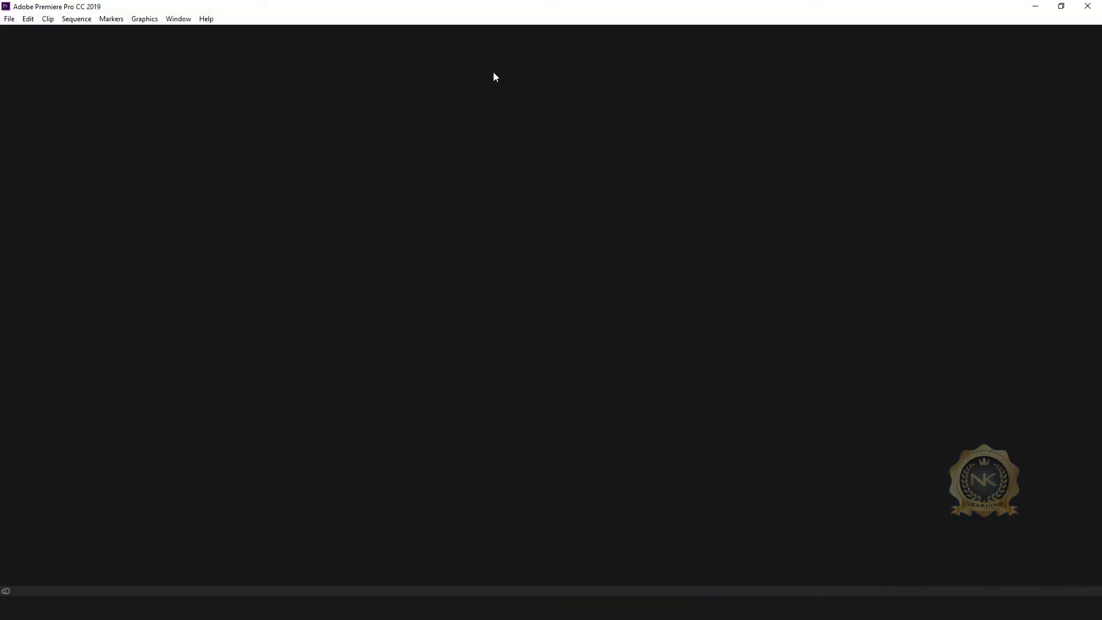
- Create a new project named "video in text" in the Downloads folder "New folder (7)"
{"action": "left_click", "coordinate": [9, 19]}
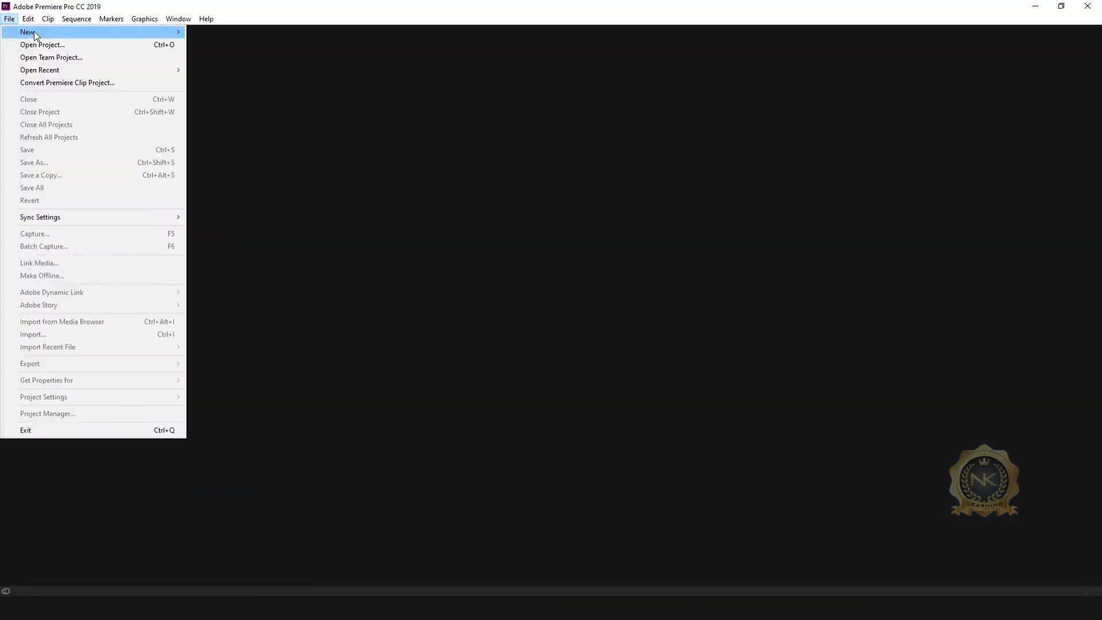
{"action": "mouse_move", "coordinate": [34, 33]}
{"action": "left_click", "coordinate": [236, 33]}
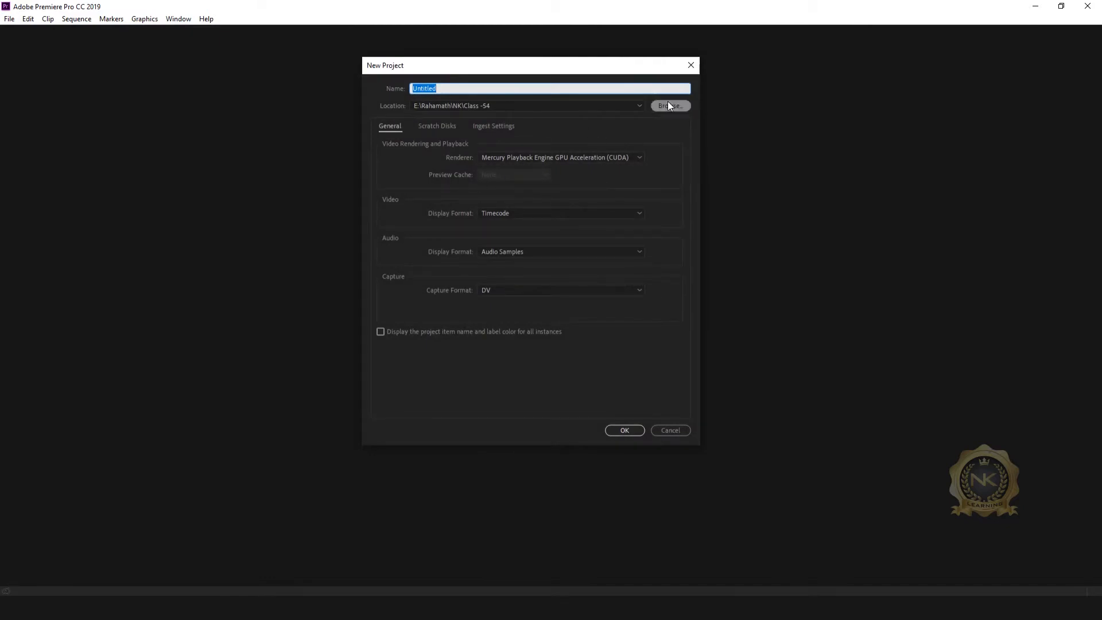
{"action": "left_click", "coordinate": [558, 89]}
{"action": "left_click_drag", "start_coordinate": [458, 89], "coordinate": [354, 91]}
{"action": "type", "text": "video in text"}
{"action": "left_click", "coordinate": [667, 106]}
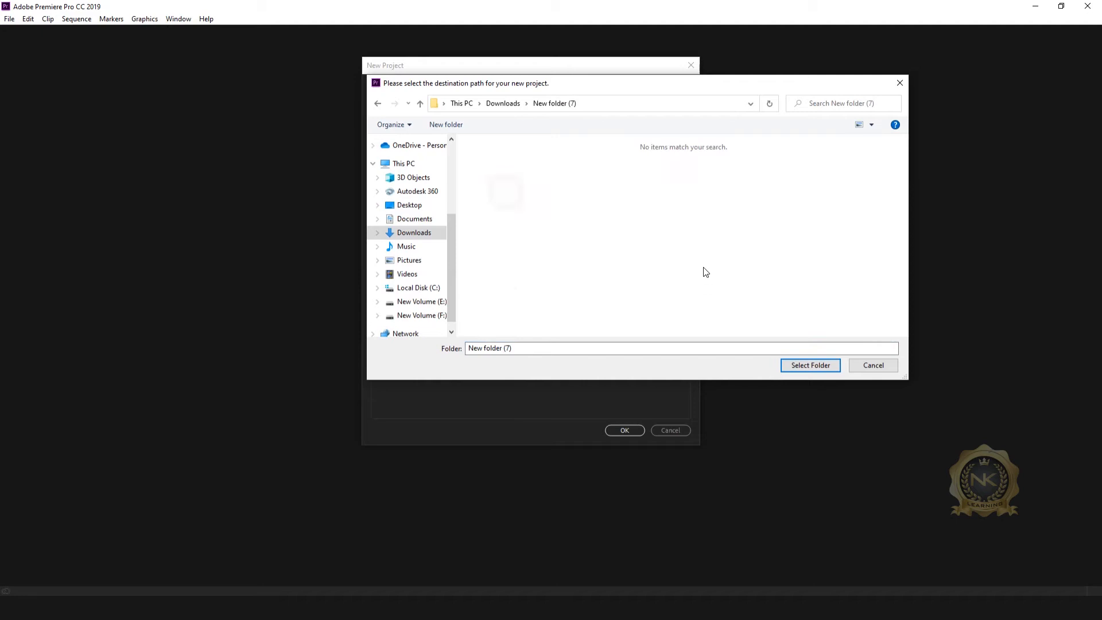
{"action": "left_click", "coordinate": [812, 366]}
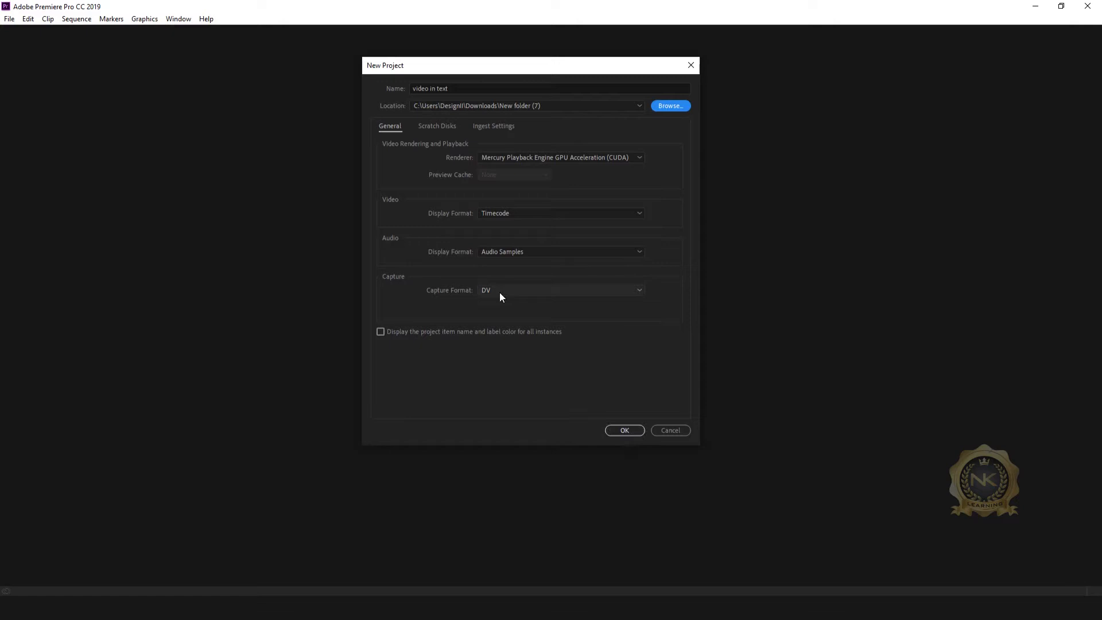
{"action": "left_click", "coordinate": [623, 430]}
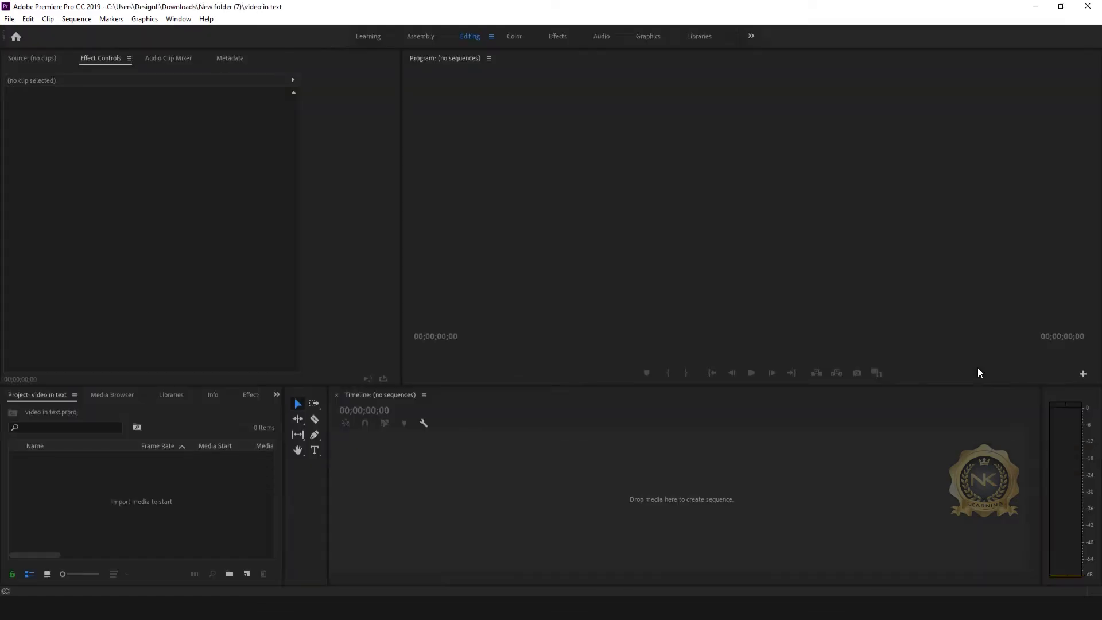
- Create a new sequence from the HDV 1080p30 preset, keeping the default sequence name
{"action": "left_click", "coordinate": [9, 19]}
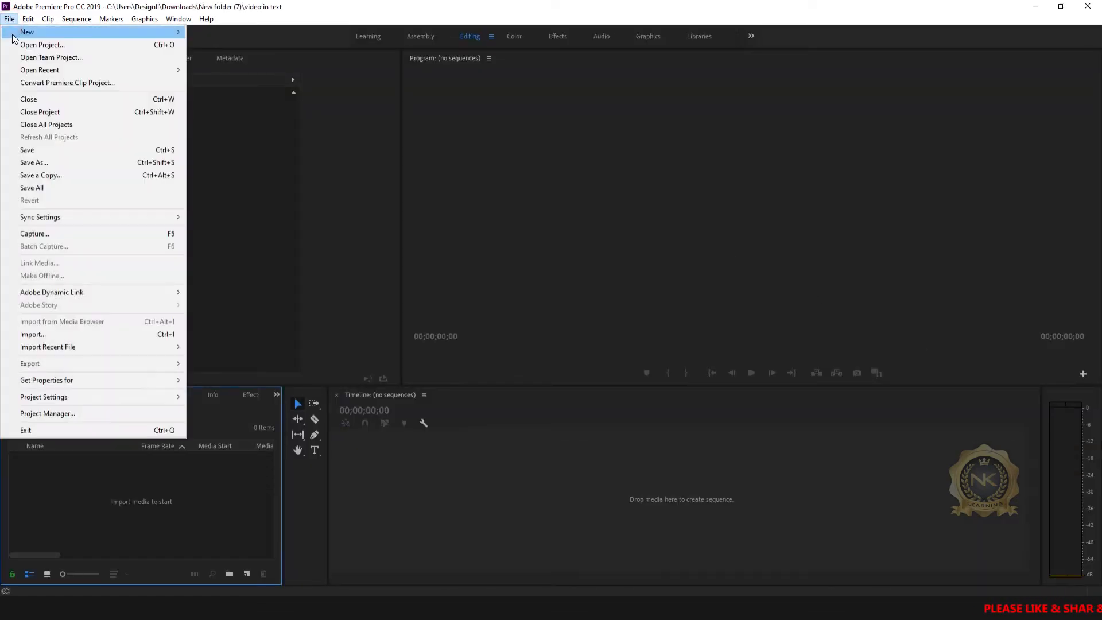
{"action": "mouse_move", "coordinate": [34, 32]}
{"action": "left_click", "coordinate": [218, 58]}
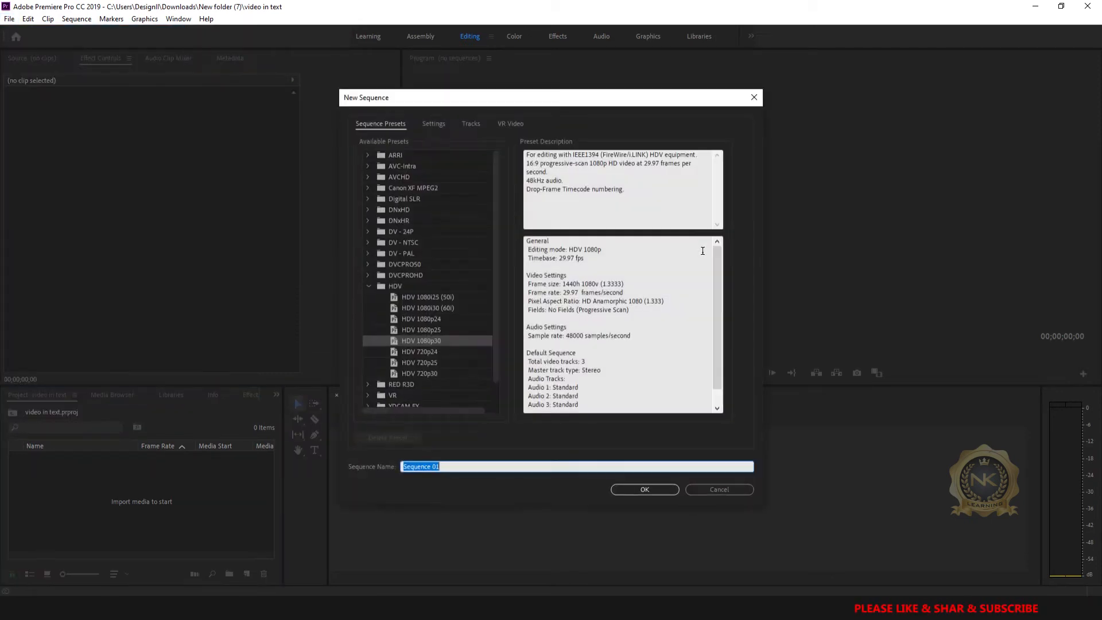
{"action": "left_click", "coordinate": [390, 286]}
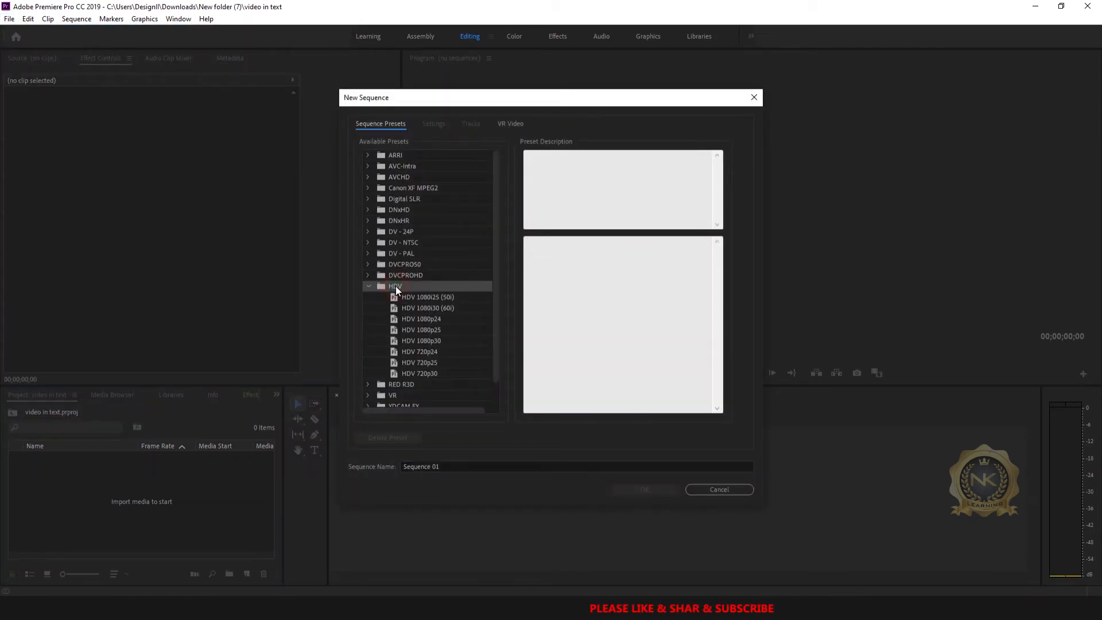
{"action": "left_click", "coordinate": [410, 341]}
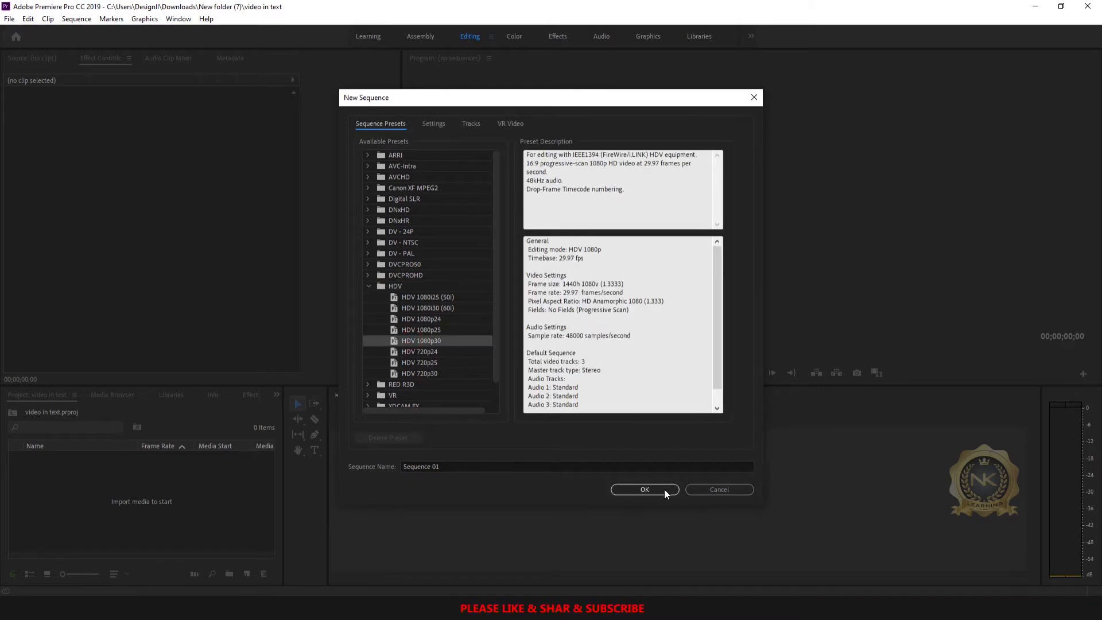
{"action": "left_click", "coordinate": [653, 489]}
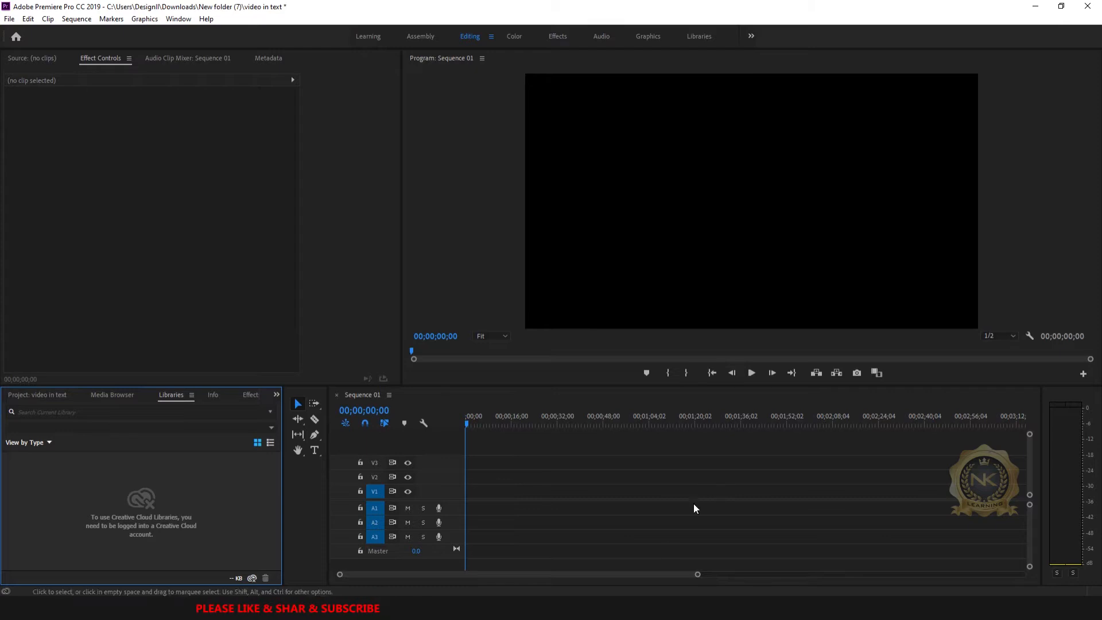
- Import the 1080p Bali video clip into the project
{"action": "left_click", "coordinate": [645, 465]}
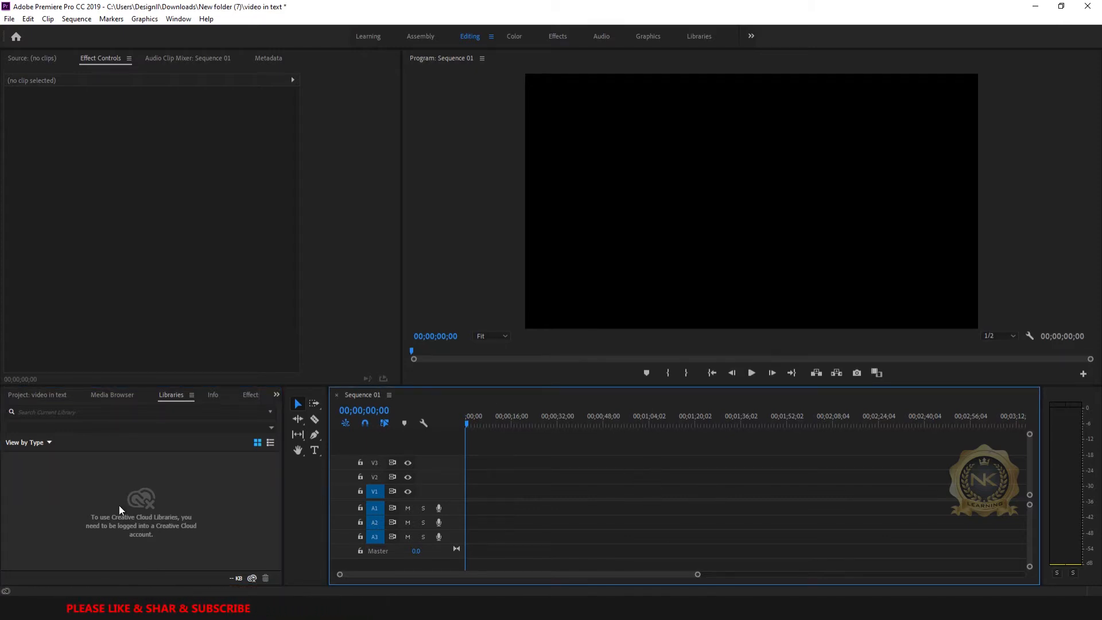
{"action": "left_click", "coordinate": [36, 394]}
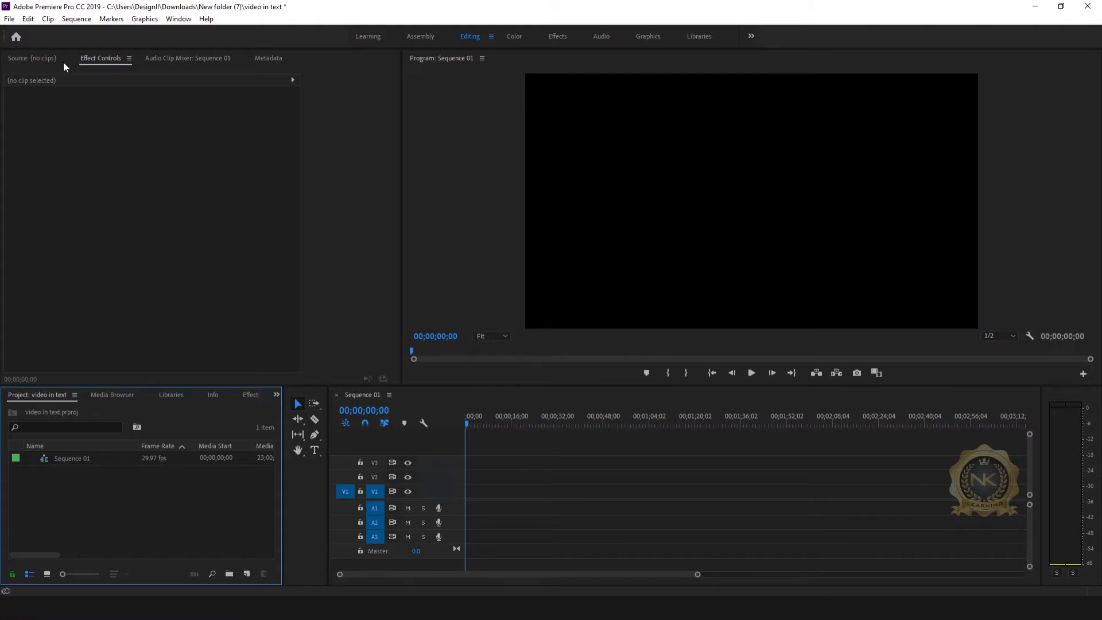
{"action": "left_click", "coordinate": [11, 19]}
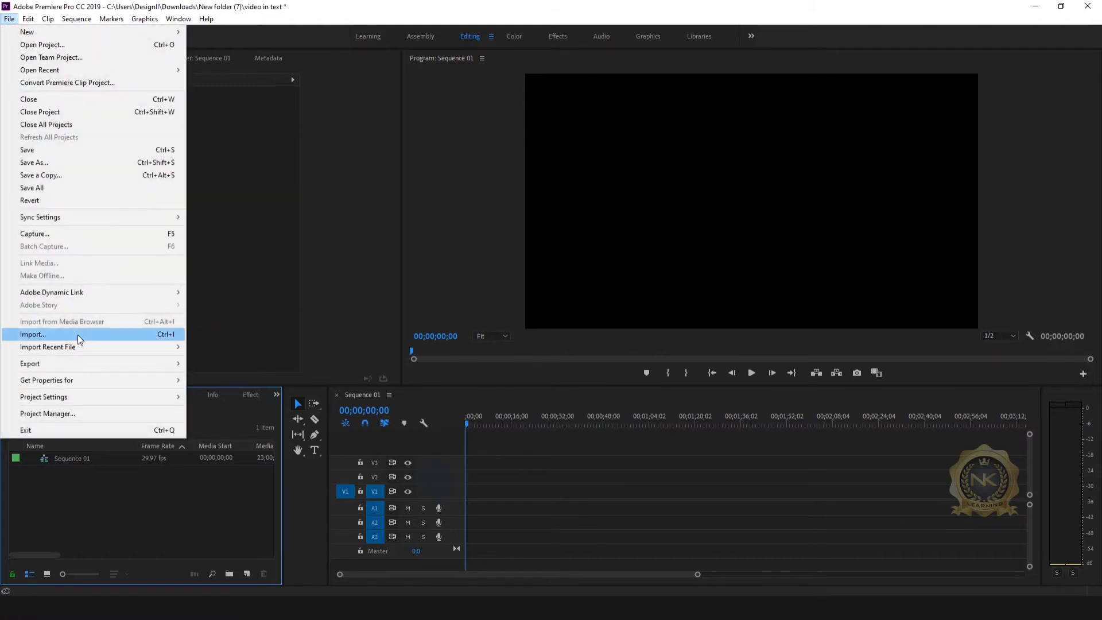
{"action": "left_click", "coordinate": [112, 335]}
{"action": "left_click", "coordinate": [134, 126]}
{"action": "left_click", "coordinate": [456, 331]}
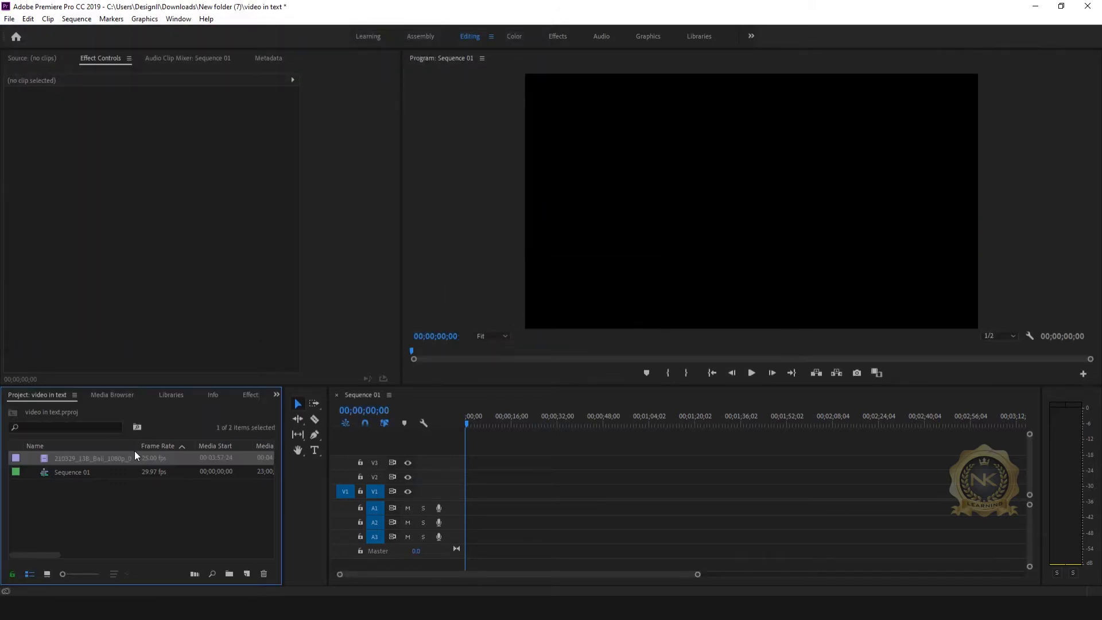
- Place the Bali clip at the start of track V1 with the existing sequence settings kept, preview it and return to the start
{"action": "left_click_drag", "start_coordinate": [70, 460], "coordinate": [558, 501]}
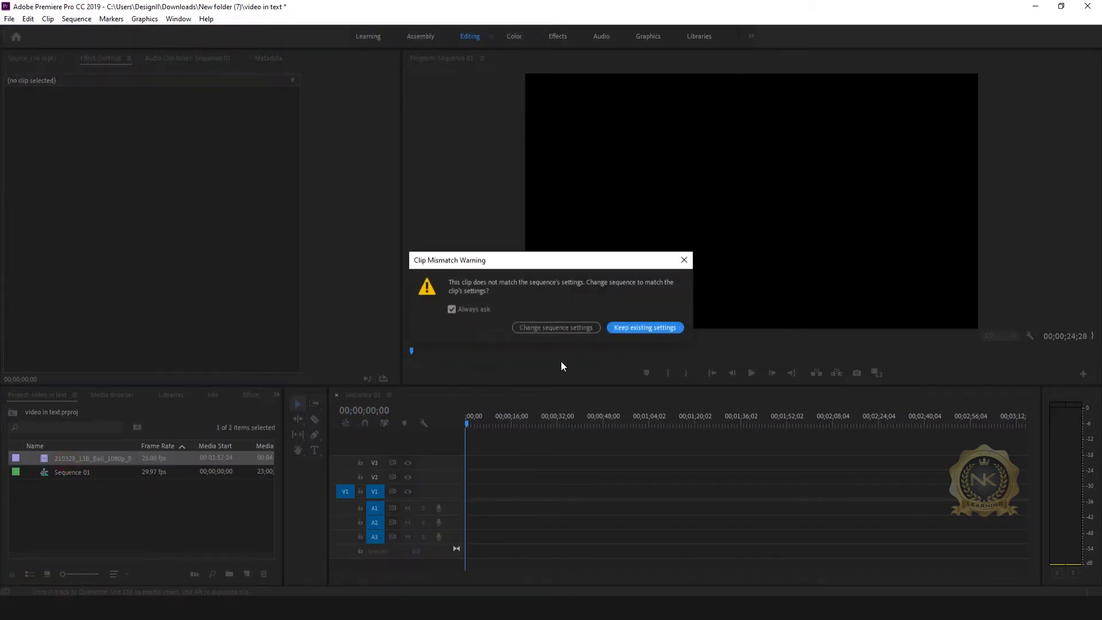
{"action": "left_click", "coordinate": [639, 326]}
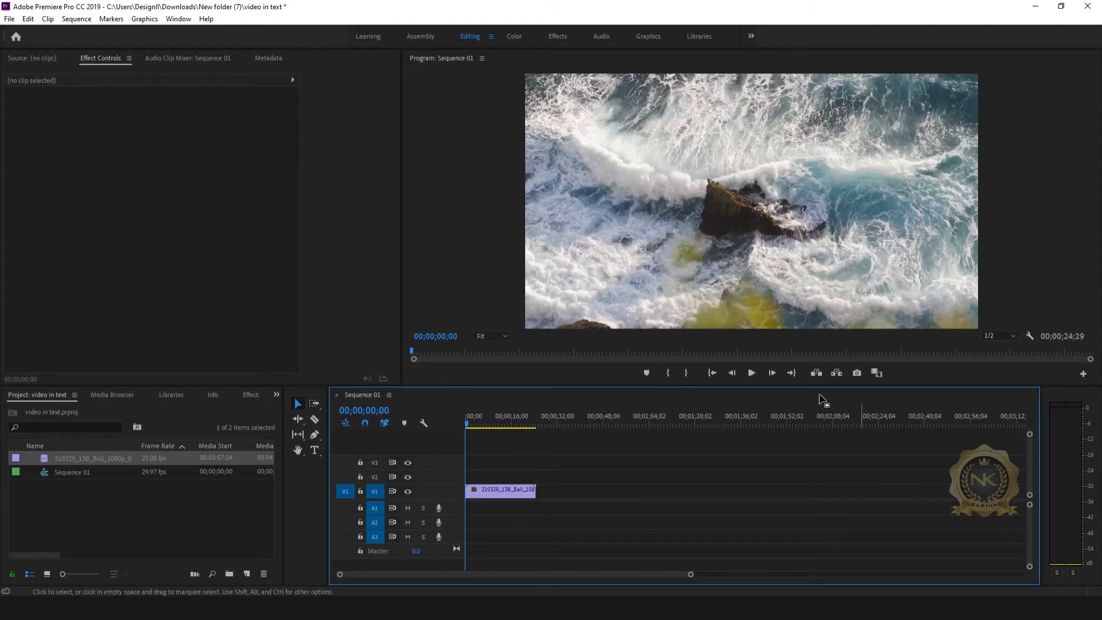
{"action": "key", "text": "space"}
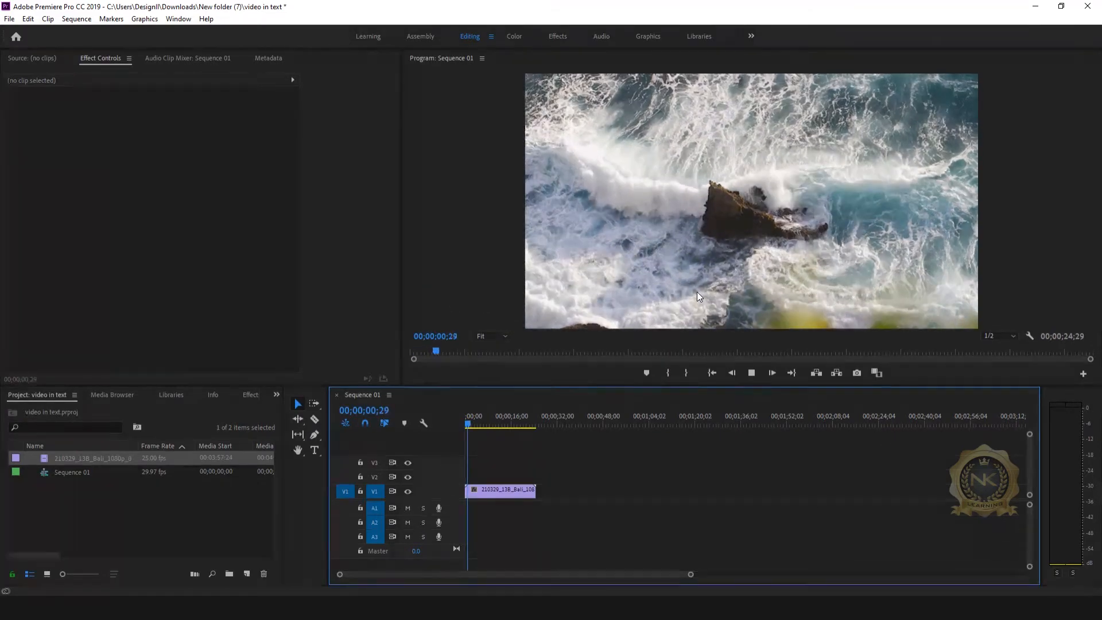
{"action": "key", "text": "space"}
{"action": "left_click", "coordinate": [464, 421]}
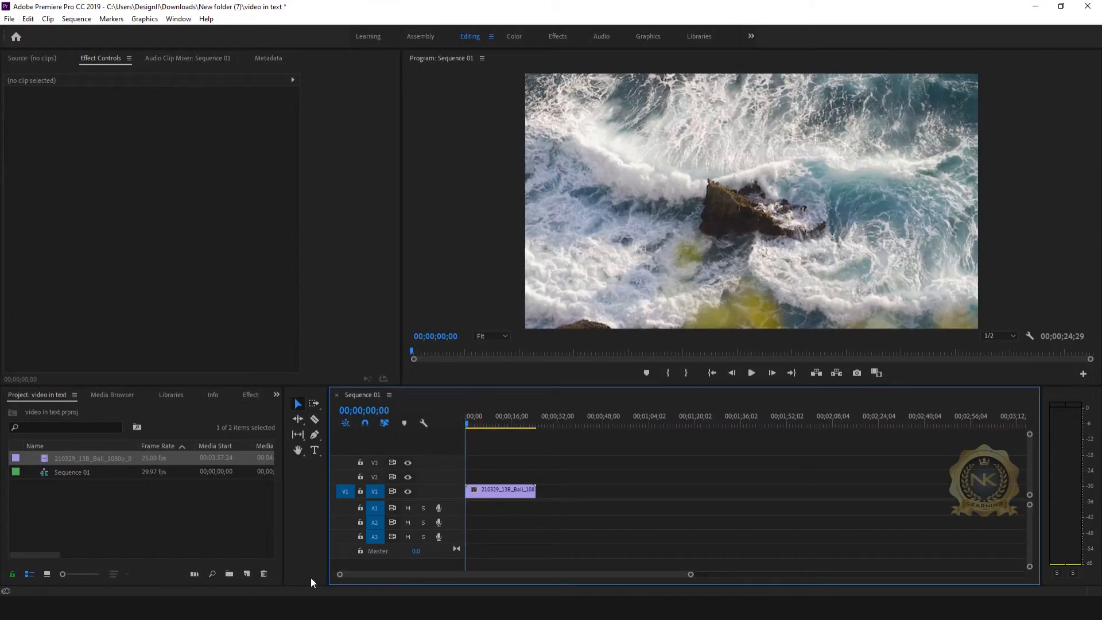
- Add a text layer reading "NK" over the Bali footage with the Type tool
{"action": "left_click", "coordinate": [315, 450]}
{"action": "left_click", "coordinate": [694, 189]}
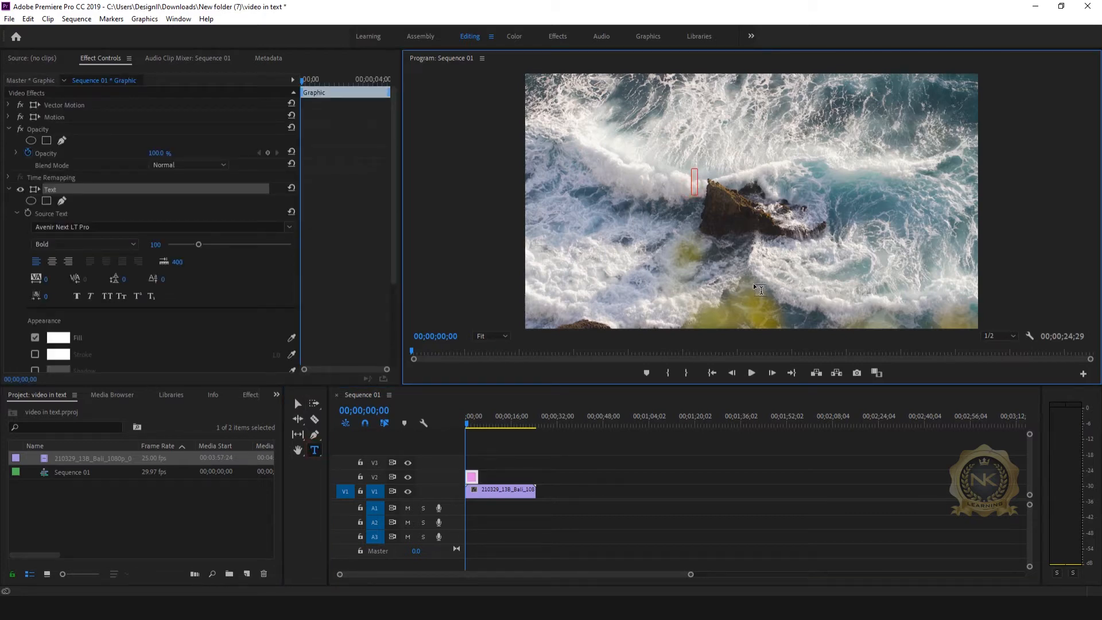
{"action": "type", "text": "NK"}
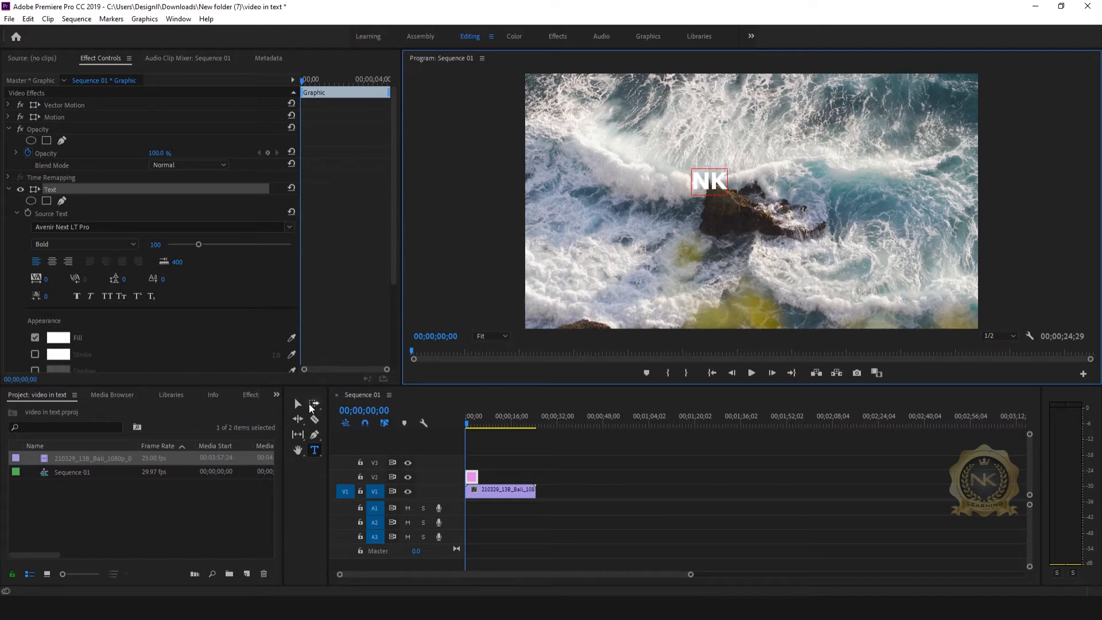
- Enlarge the NK text to about 60 percent of the frame width and centre it over the footage
{"action": "left_click", "coordinate": [298, 404]}
{"action": "left_click", "coordinate": [711, 183]}
{"action": "left_click_drag", "start_coordinate": [728, 196], "coordinate": [810, 259]}
{"action": "left_click_drag", "start_coordinate": [782, 181], "coordinate": [812, 187]}
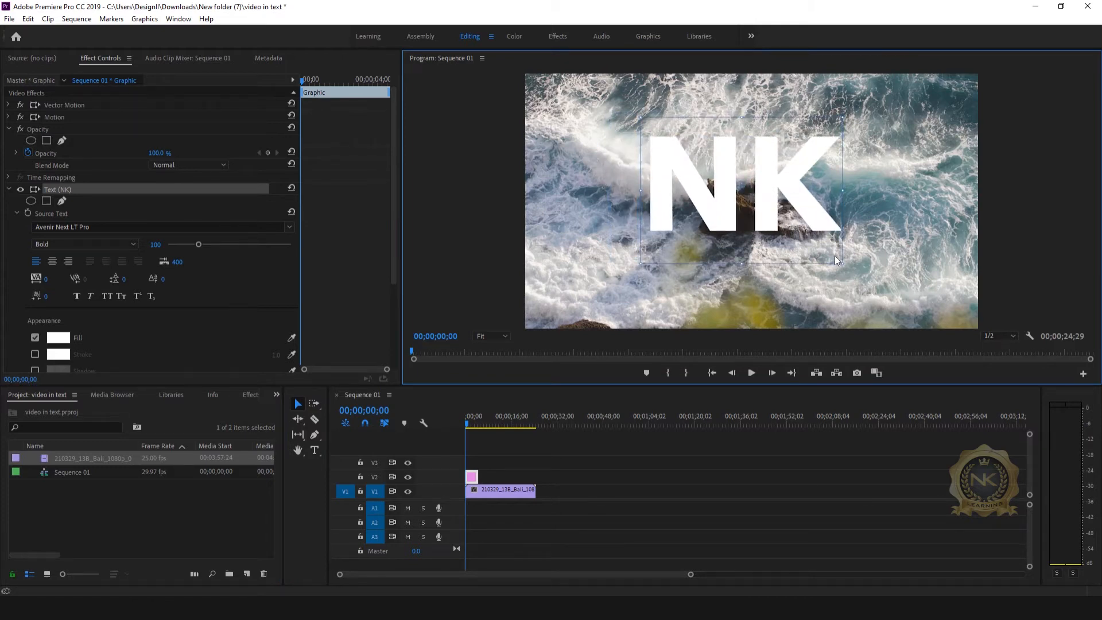
{"action": "left_click_drag", "start_coordinate": [840, 263], "coordinate": [850, 268]}
{"action": "mouse_move", "coordinate": [806, 184]}
{"action": "left_mouse_down"}
{"action": "mouse_move", "coordinate": [806, 206]}
{"action": "mouse_move", "coordinate": [804, 188]}
{"action": "left_mouse_up"}
{"action": "left_click_drag", "start_coordinate": [843, 268], "coordinate": [870, 286]}
{"action": "left_click_drag", "start_coordinate": [813, 194], "coordinate": [818, 202]}
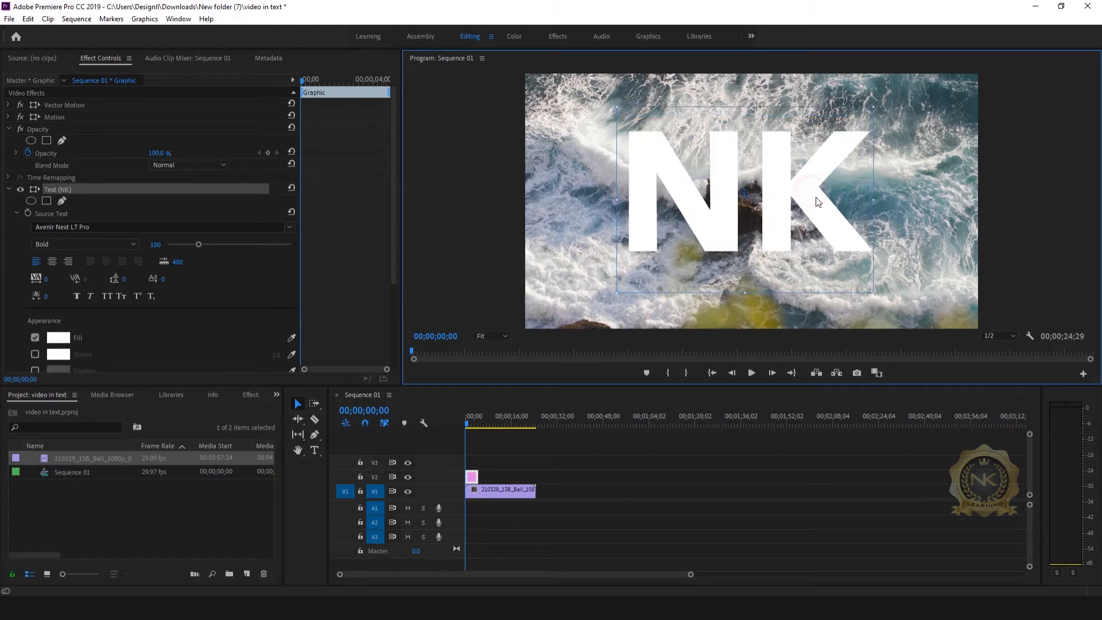
{"action": "left_click_drag", "start_coordinate": [873, 292], "coordinate": [878, 296]}
{"action": "left_click_drag", "start_coordinate": [804, 193], "coordinate": [809, 197]}
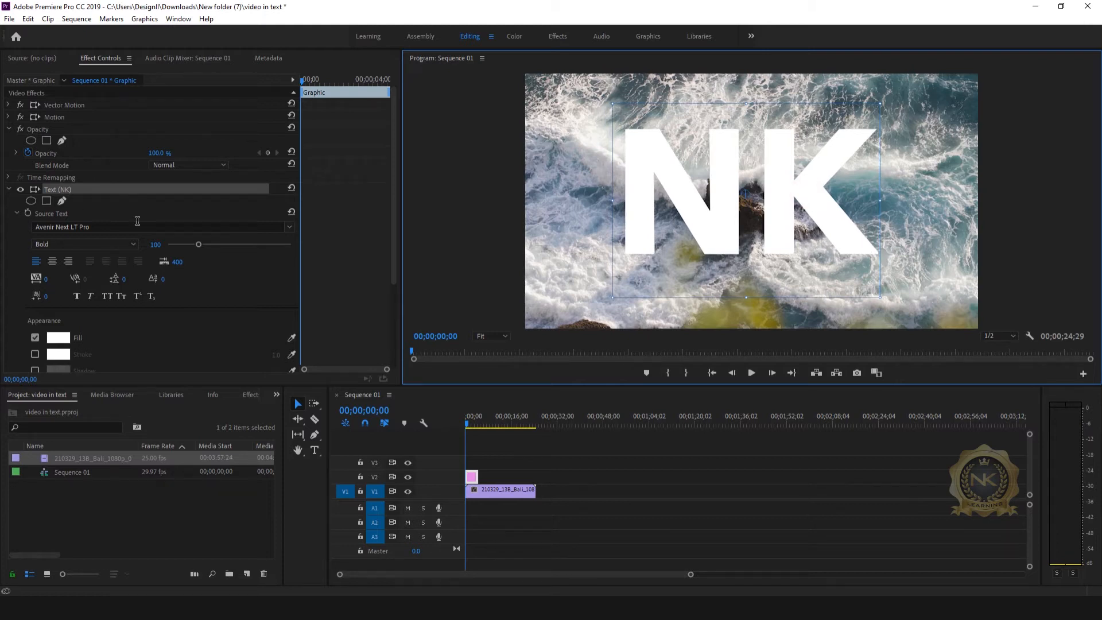
- Try the Bold Condensed style of Avenir Next LT Pro on the NK text, then restore Bold
{"action": "left_click", "coordinate": [100, 228]}
{"action": "left_click", "coordinate": [205, 270]}
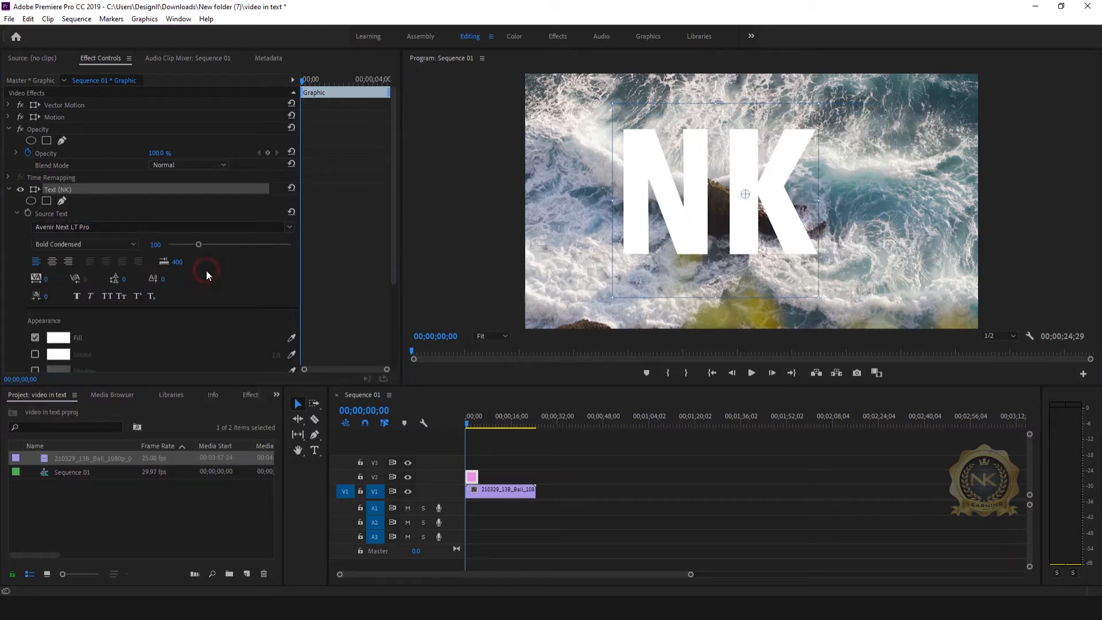
{"action": "left_click", "coordinate": [146, 227]}
{"action": "scroll", "coordinate": [197, 313], "scroll_direction": "down", "scroll_amount": 2}
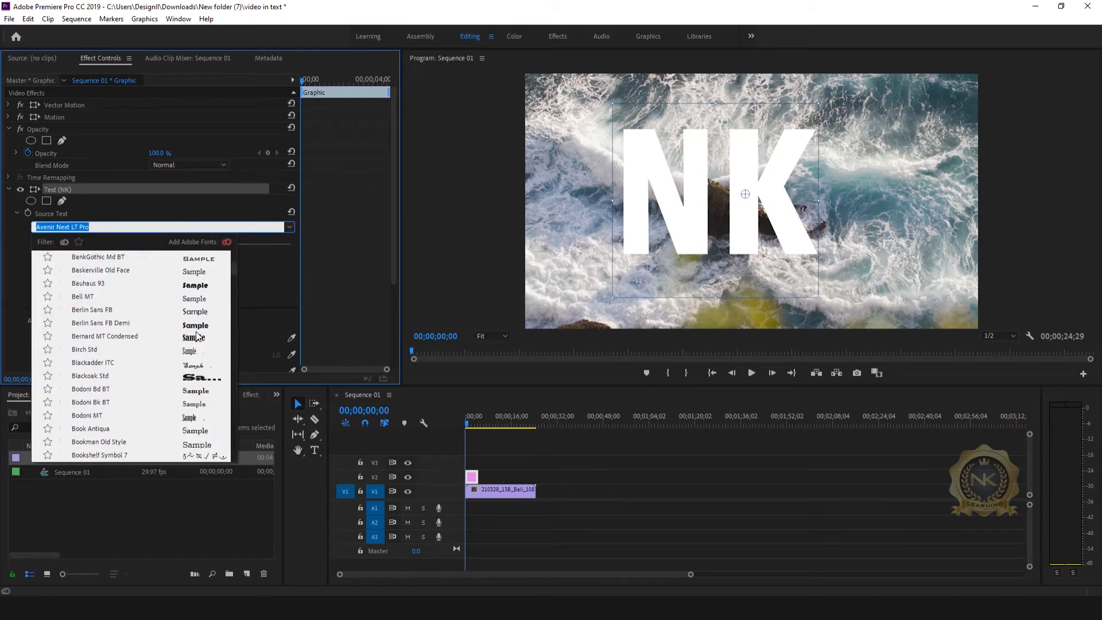
{"action": "scroll", "coordinate": [207, 312], "scroll_direction": "up", "scroll_amount": 2}
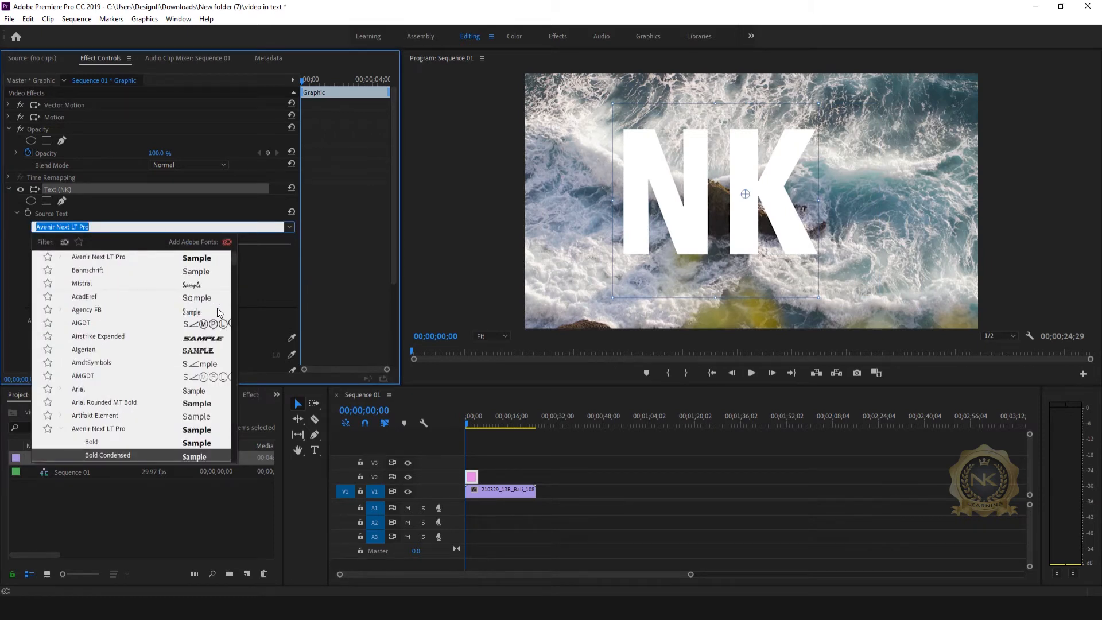
{"action": "left_click", "coordinate": [198, 260]}
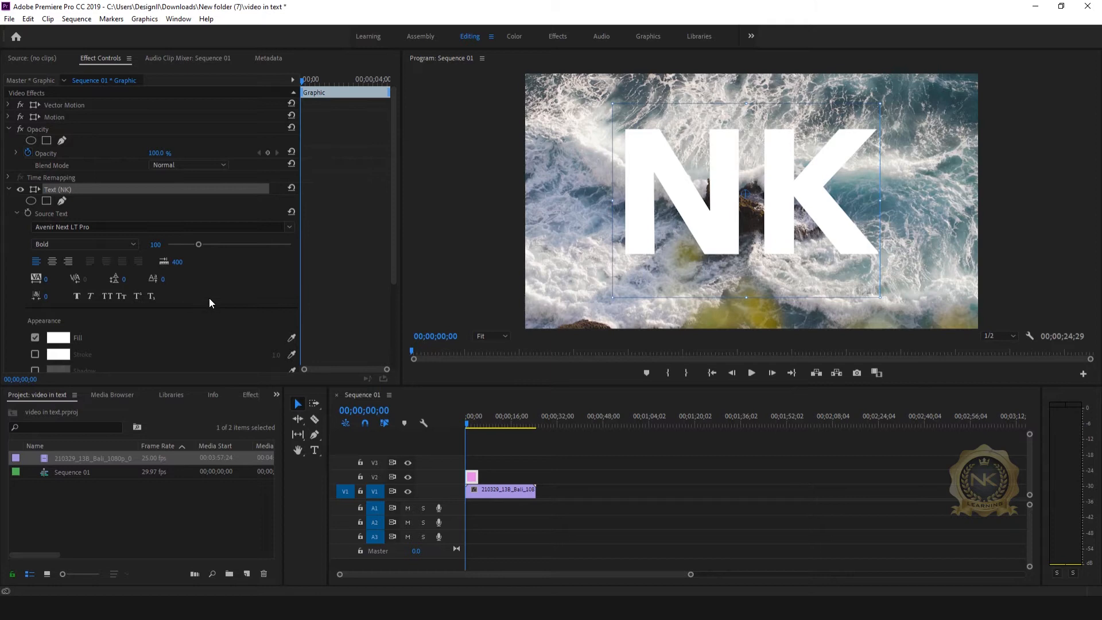
- Check the NK text's fill colour and its remaining appearance settings, keeping the fill white (FFFFFF)
{"action": "left_click", "coordinate": [66, 339]}
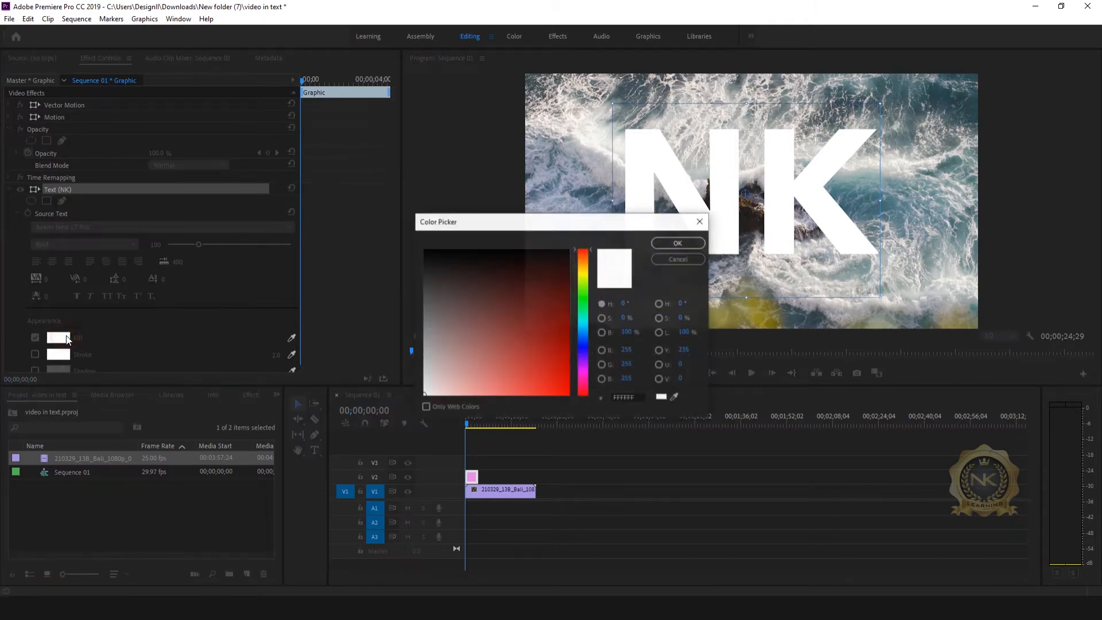
{"action": "left_click", "coordinate": [691, 244]}
{"action": "scroll", "coordinate": [125, 298], "scroll_direction": "down", "scroll_amount": 2}
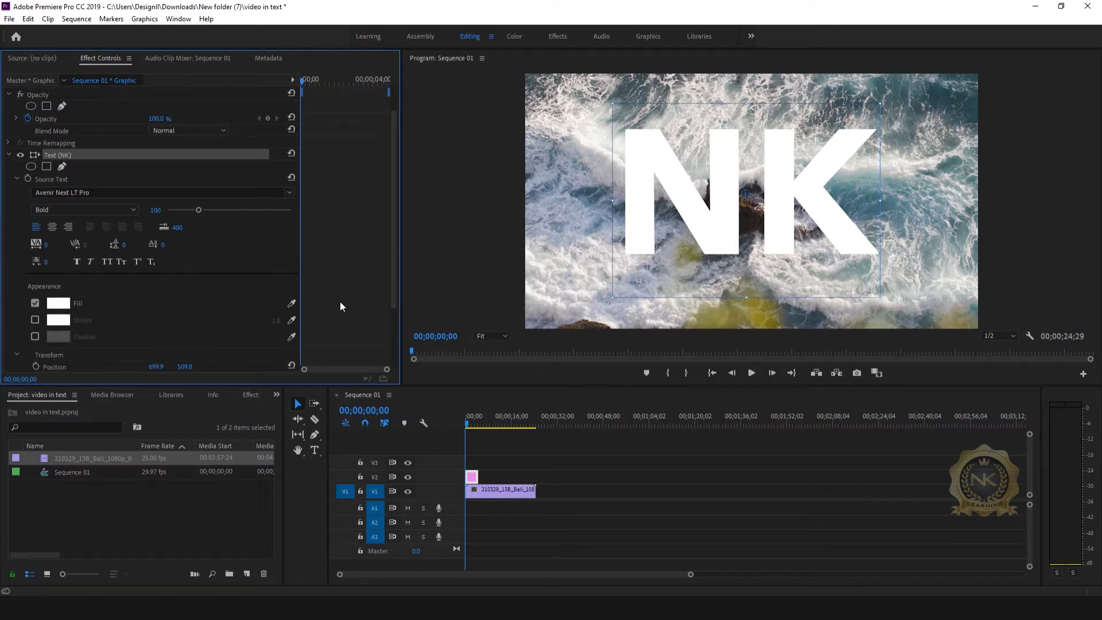
{"action": "scroll", "coordinate": [204, 261], "scroll_direction": "up", "scroll_amount": 2}
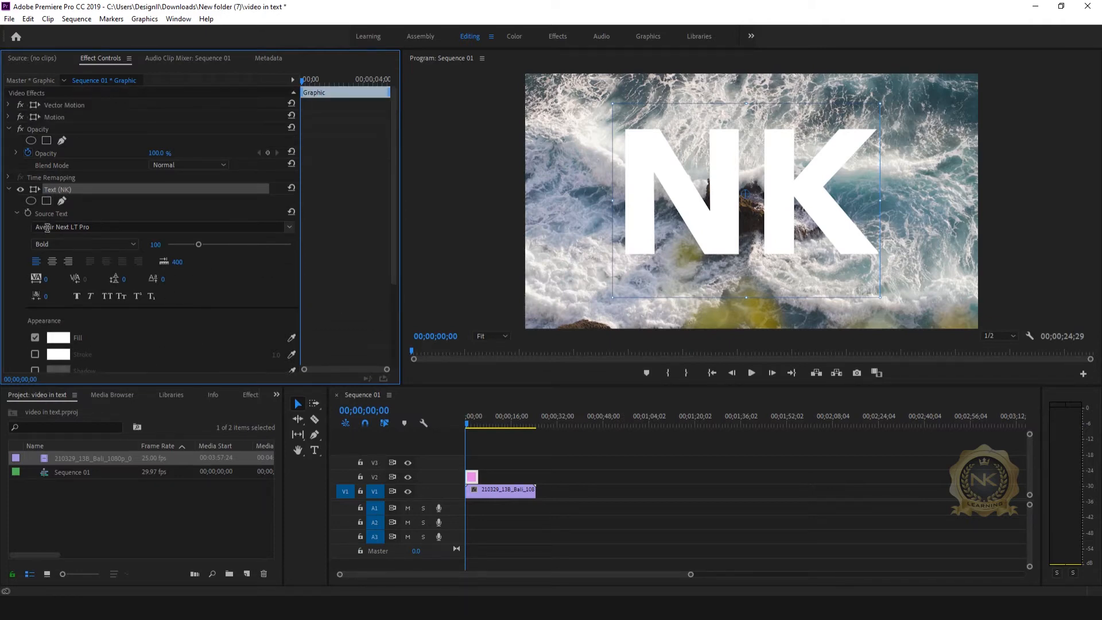
- Extend the NK text clip on V2 to the end of the Bali clip and play back part of the result
{"action": "left_click", "coordinate": [299, 403]}
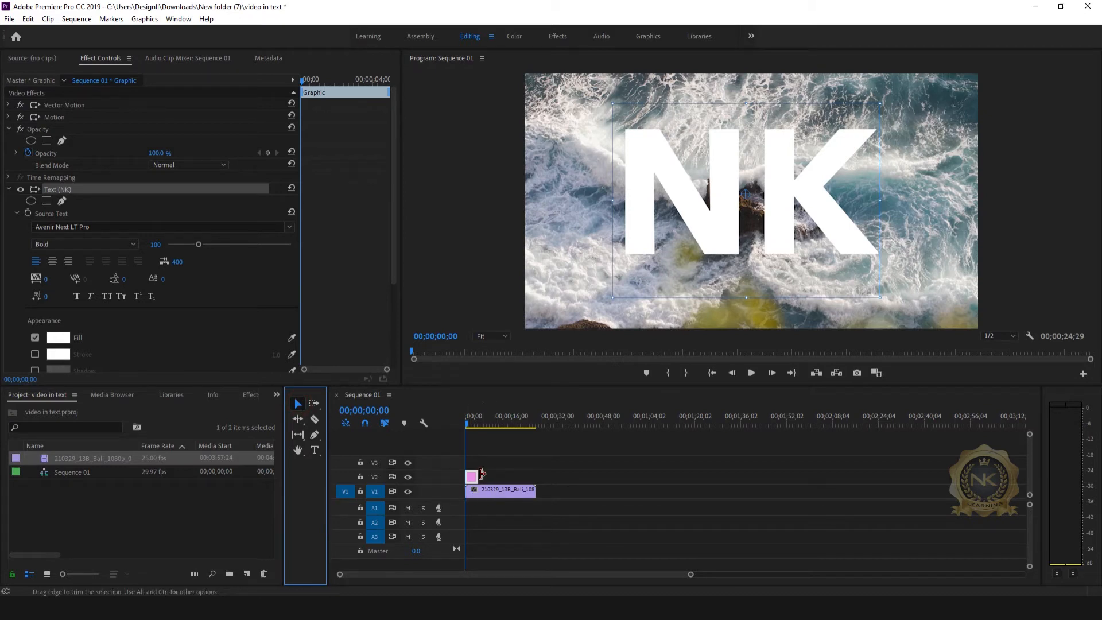
{"action": "left_click_drag", "start_coordinate": [480, 474], "coordinate": [535, 480]}
{"action": "left_click", "coordinate": [751, 372]}
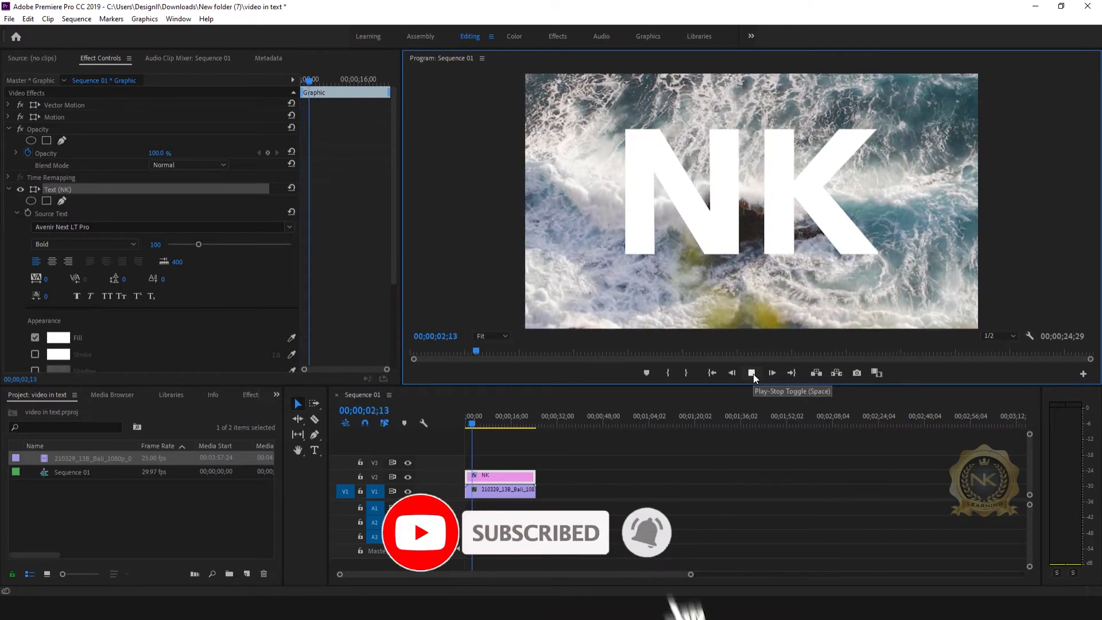
{"action": "left_click", "coordinate": [751, 372]}
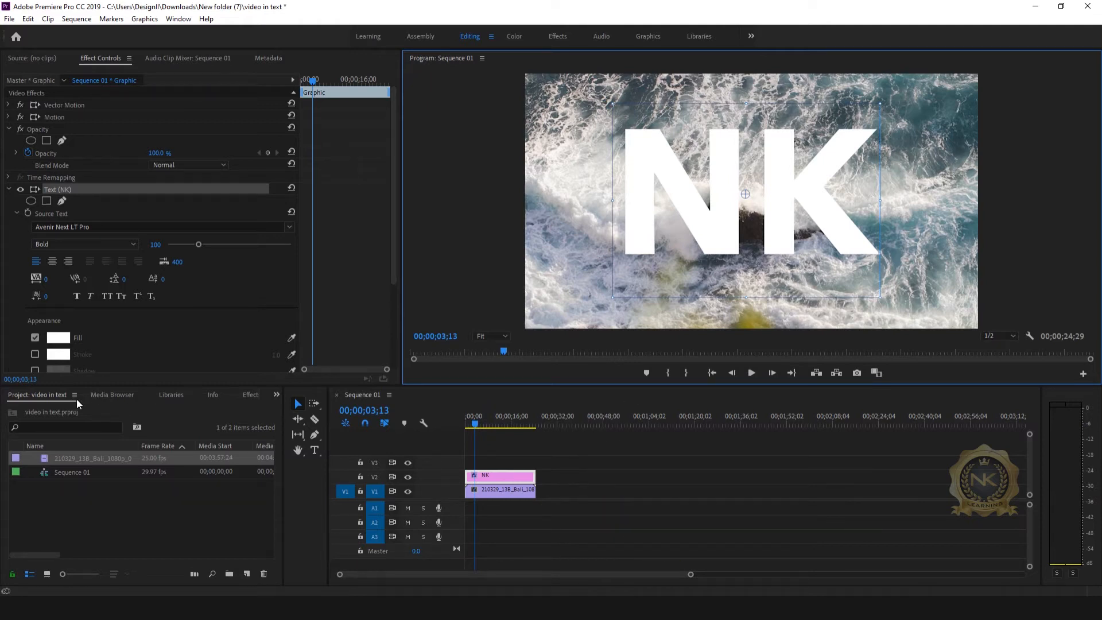
- Find the Track Matte Key effect and apply it to the Bali clip on V1
{"action": "left_click", "coordinate": [250, 394]}
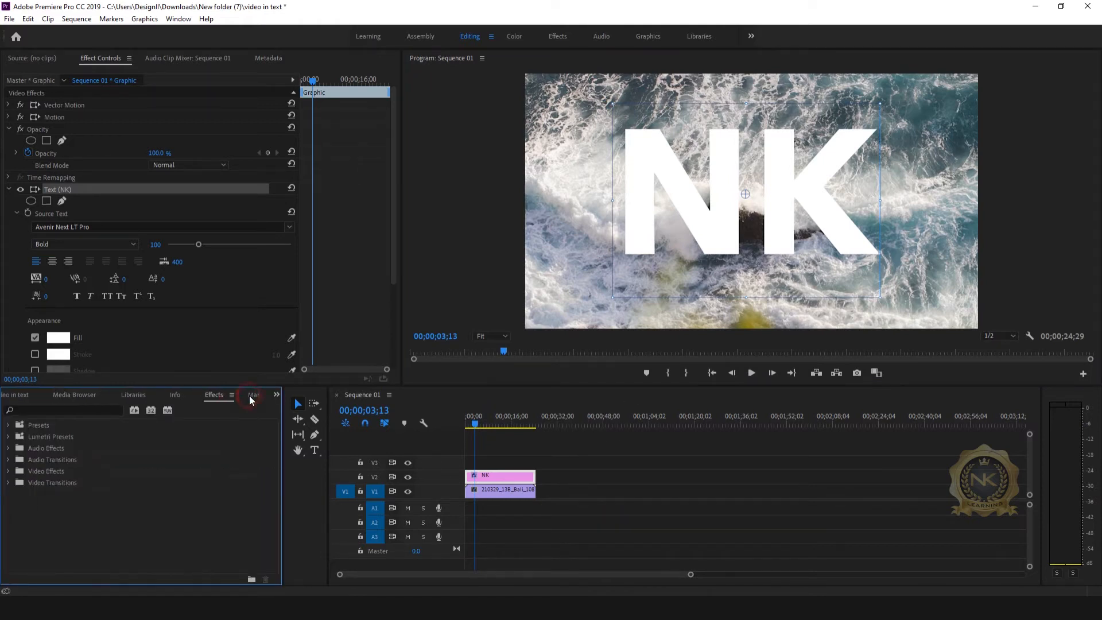
{"action": "left_click", "coordinate": [64, 408]}
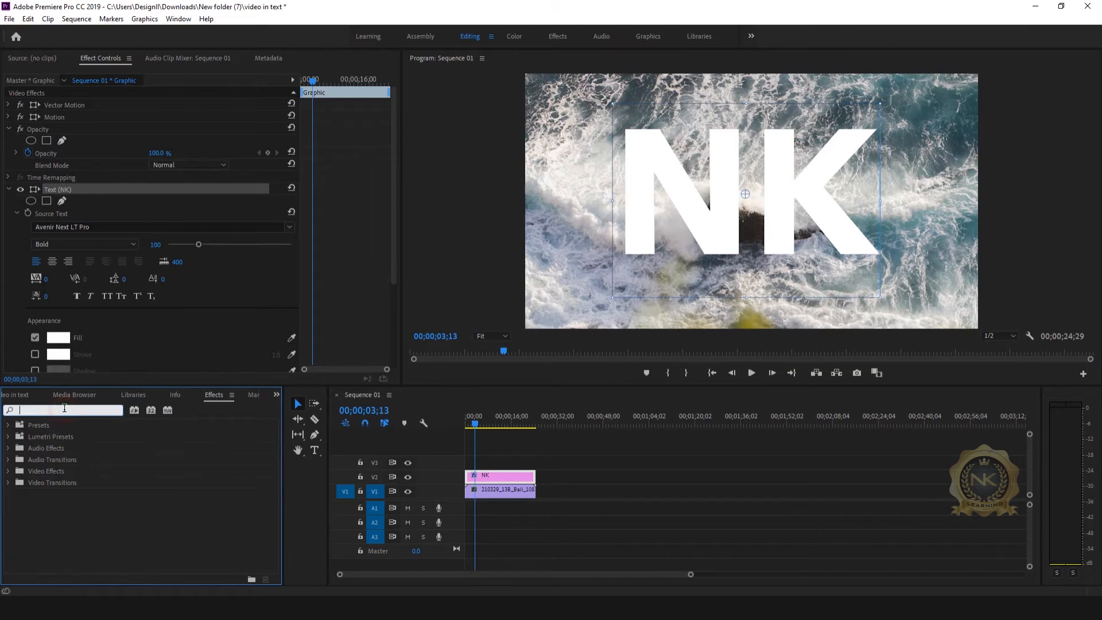
{"action": "type", "text": "TRACK MATT"}
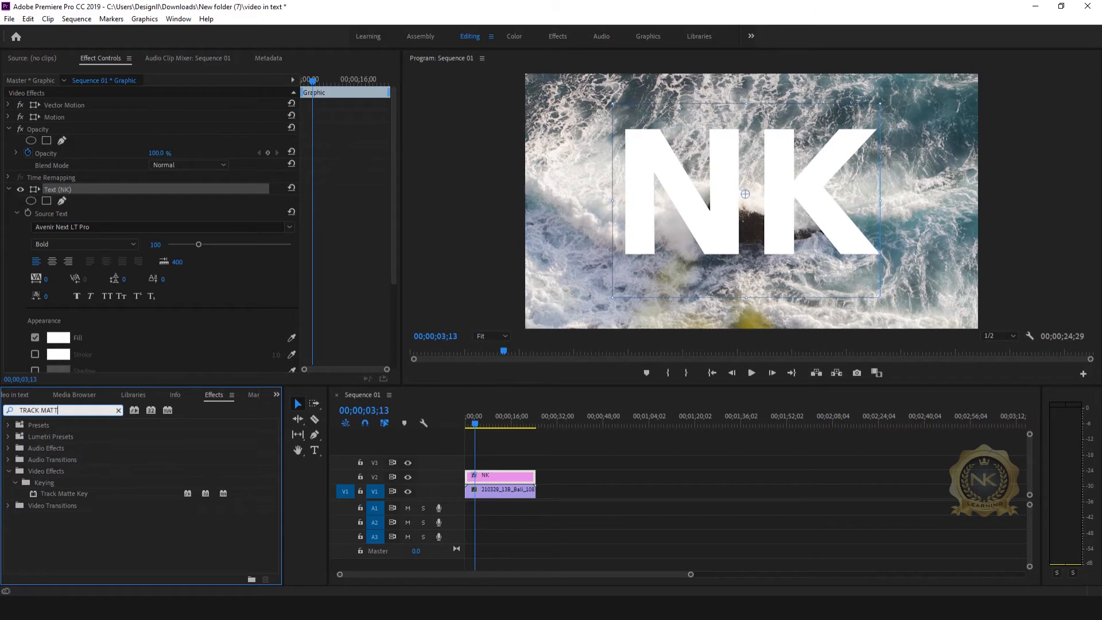
{"action": "left_click_drag", "start_coordinate": [63, 494], "coordinate": [515, 495]}
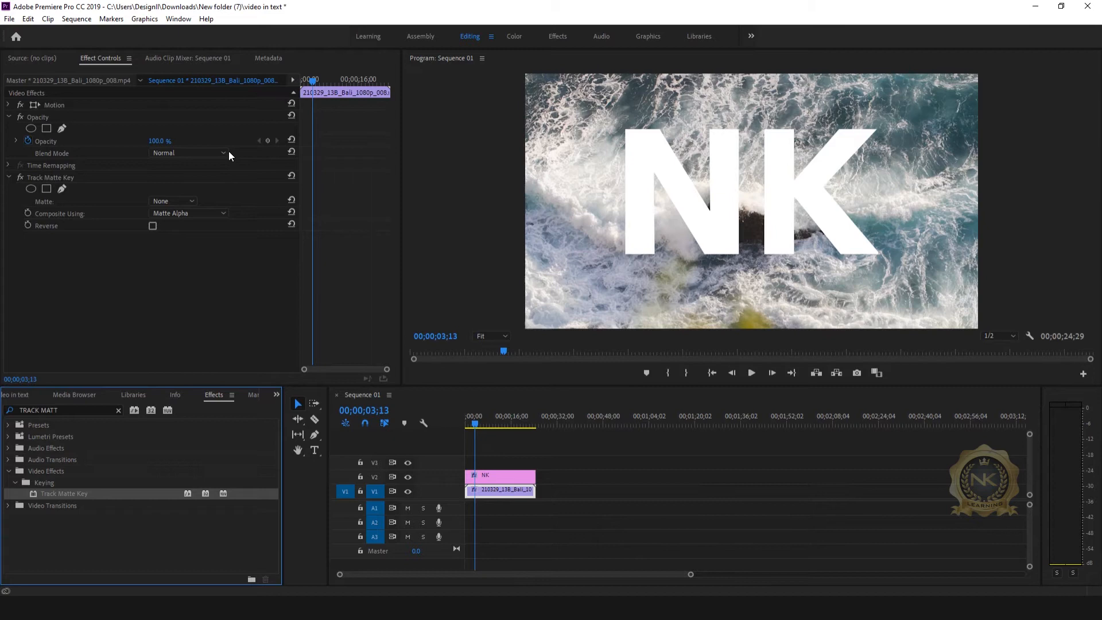
- Set the Track Matte Key's matte to Video 2, keeping Matte Alpha as the compositing option
{"action": "left_click", "coordinate": [200, 214]}
{"action": "left_click", "coordinate": [199, 214]}
{"action": "left_click", "coordinate": [187, 205]}
{"action": "left_click", "coordinate": [188, 204]}
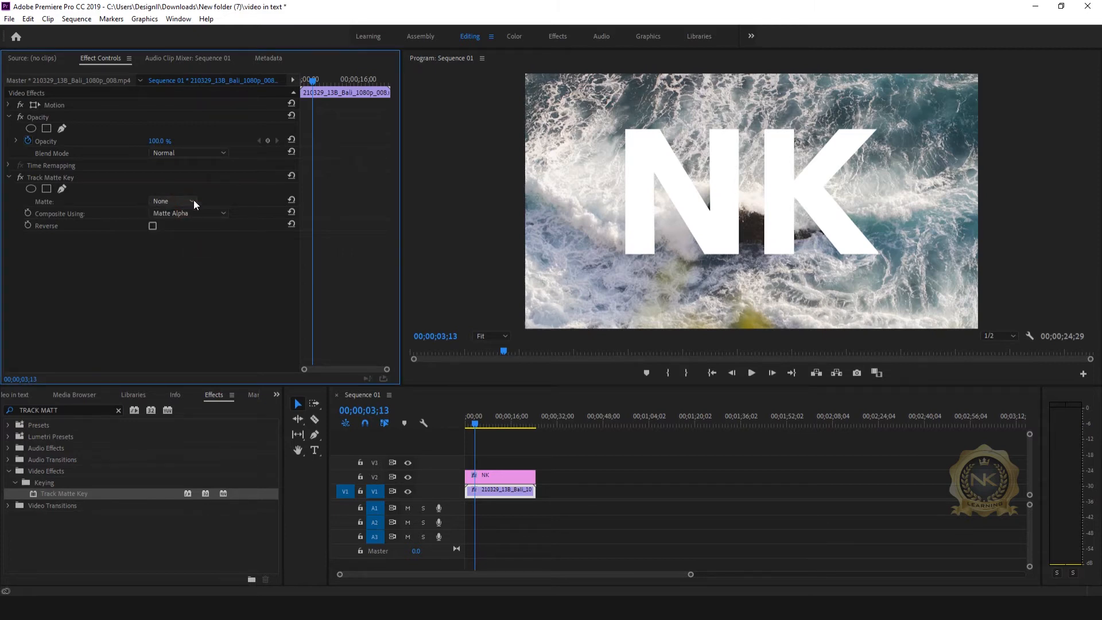
{"action": "left_click", "coordinate": [182, 204]}
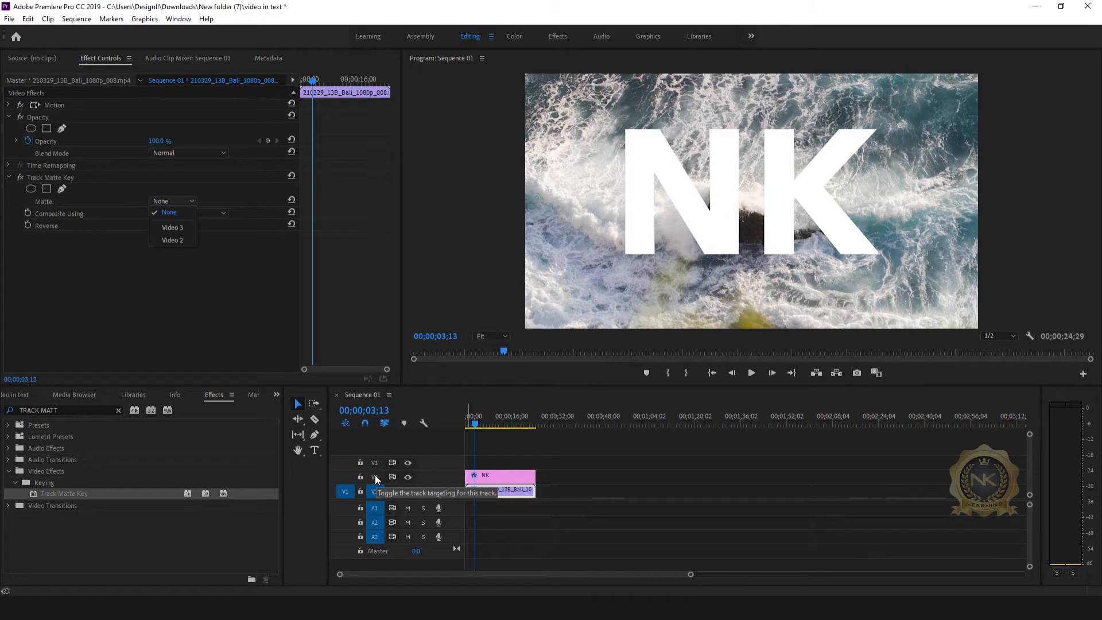
{"action": "left_click", "coordinate": [175, 240]}
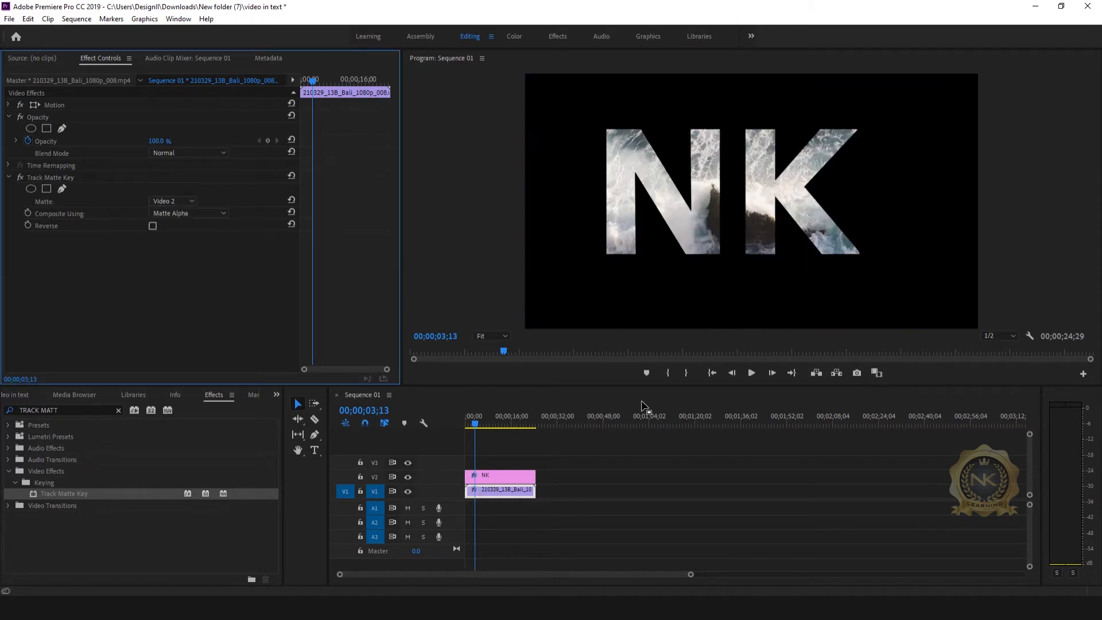
- Shift the NK text slightly right and down in the frame and play back a short part of the sequence
{"action": "left_click", "coordinate": [509, 473]}
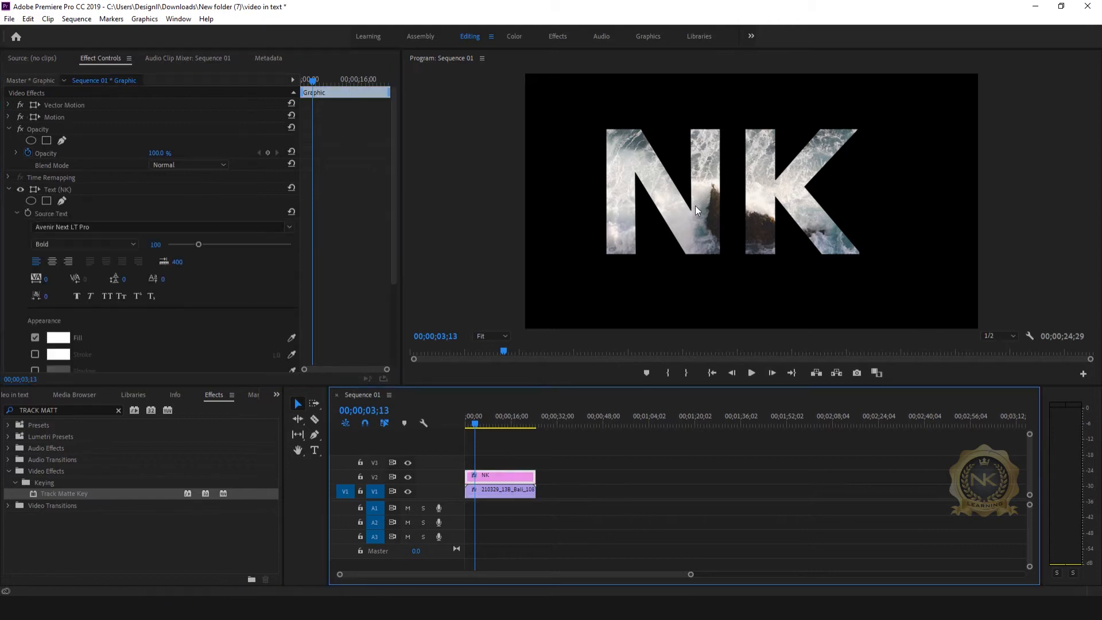
{"action": "left_click_drag", "start_coordinate": [759, 205], "coordinate": [767, 207]}
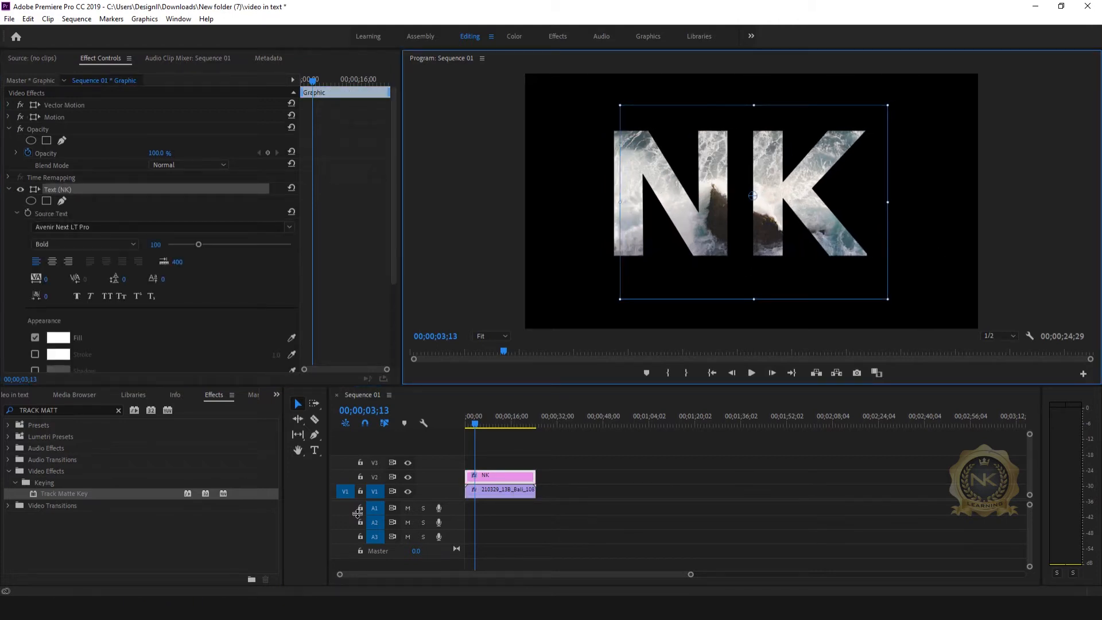
{"action": "left_click_drag", "start_coordinate": [477, 417], "coordinate": [451, 421]}
{"action": "left_click", "coordinate": [751, 373]}
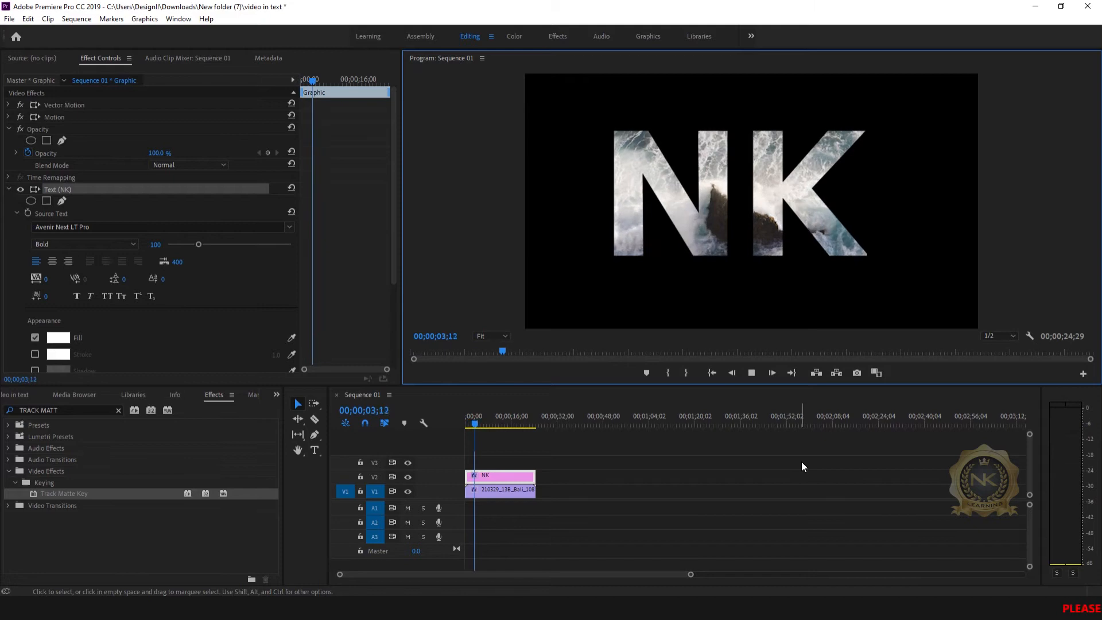
{"action": "left_click", "coordinate": [751, 372]}
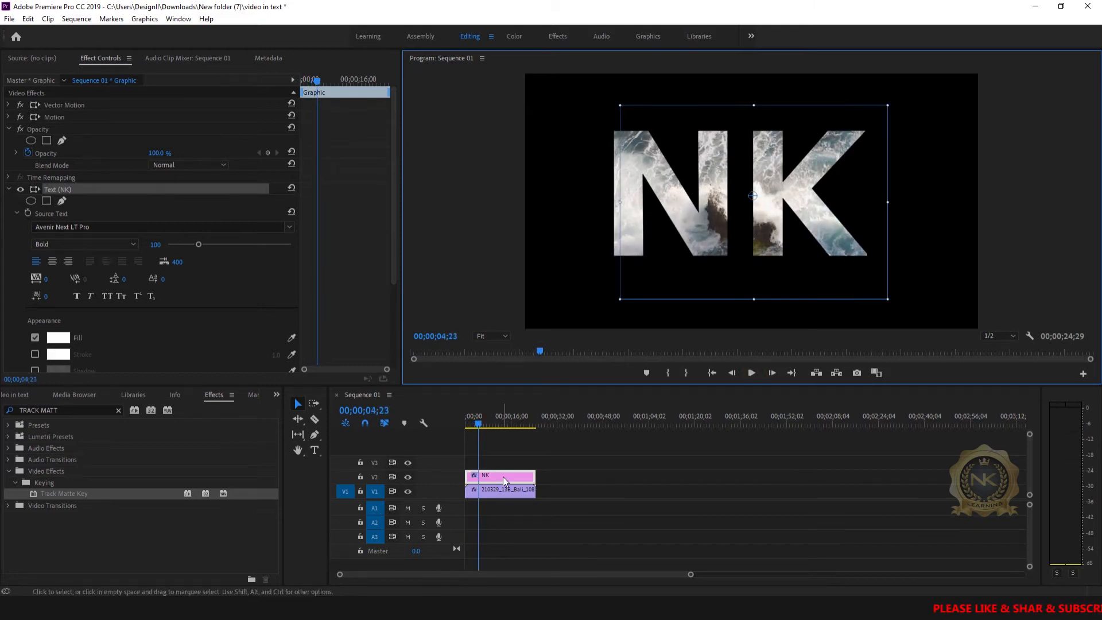
- Try enlarging the NK text in the frame, then undo the resizing
{"action": "left_click", "coordinate": [518, 478]}
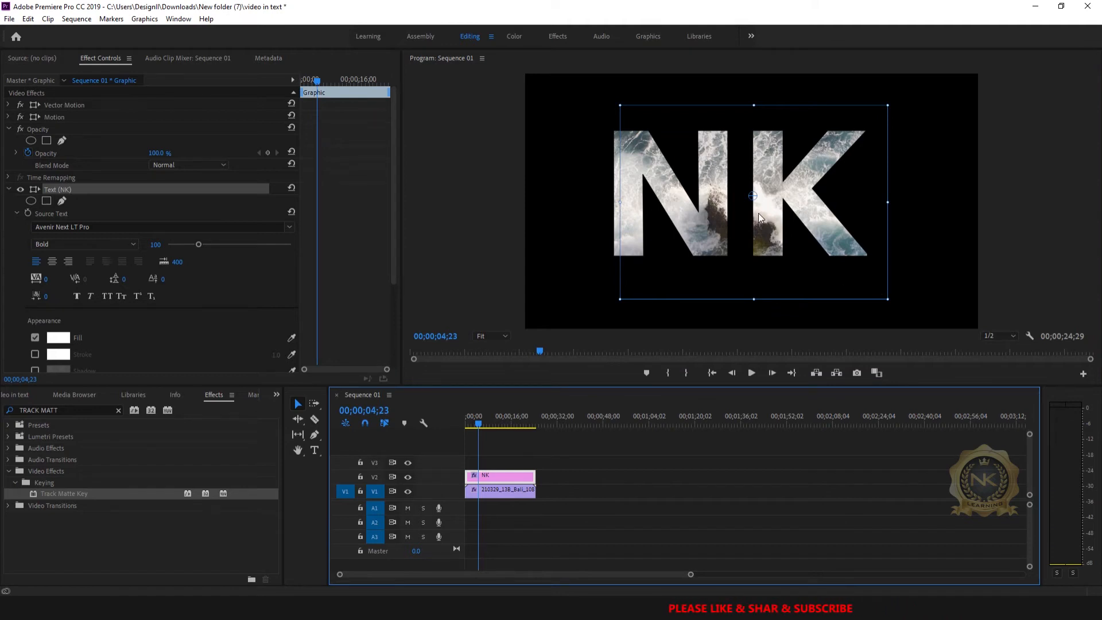
{"action": "left_click", "coordinate": [619, 105]}
{"action": "left_click_drag", "start_coordinate": [619, 105], "coordinate": [565, 68]}
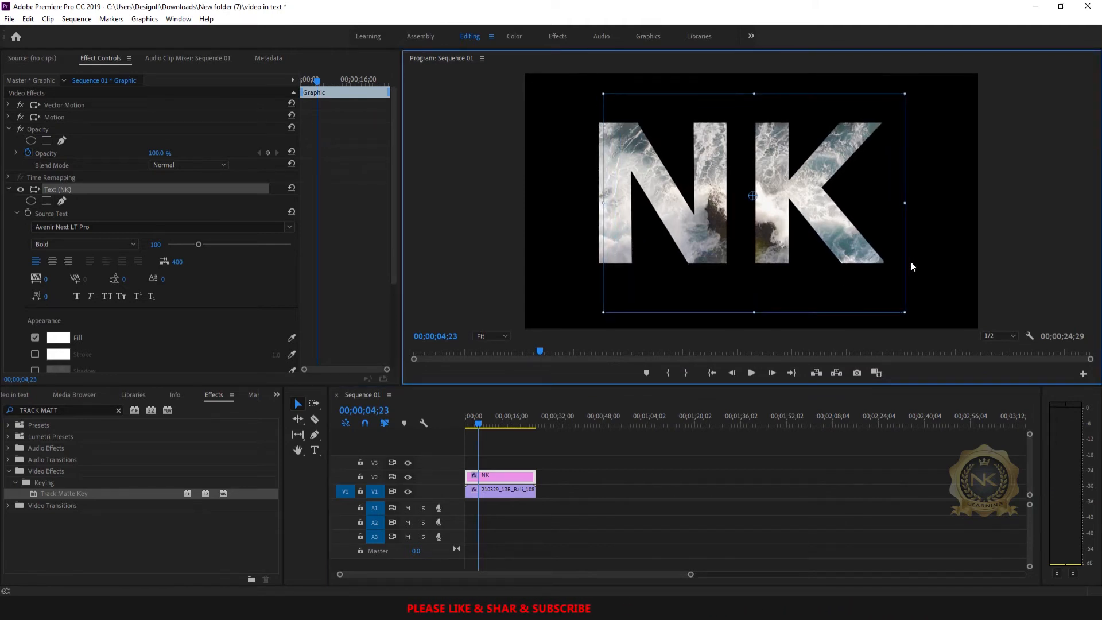
{"action": "left_click_drag", "start_coordinate": [904, 312], "coordinate": [898, 307]}
{"action": "key", "text": "ctrl+z"}
{"action": "key", "text": "ctrl+z"}
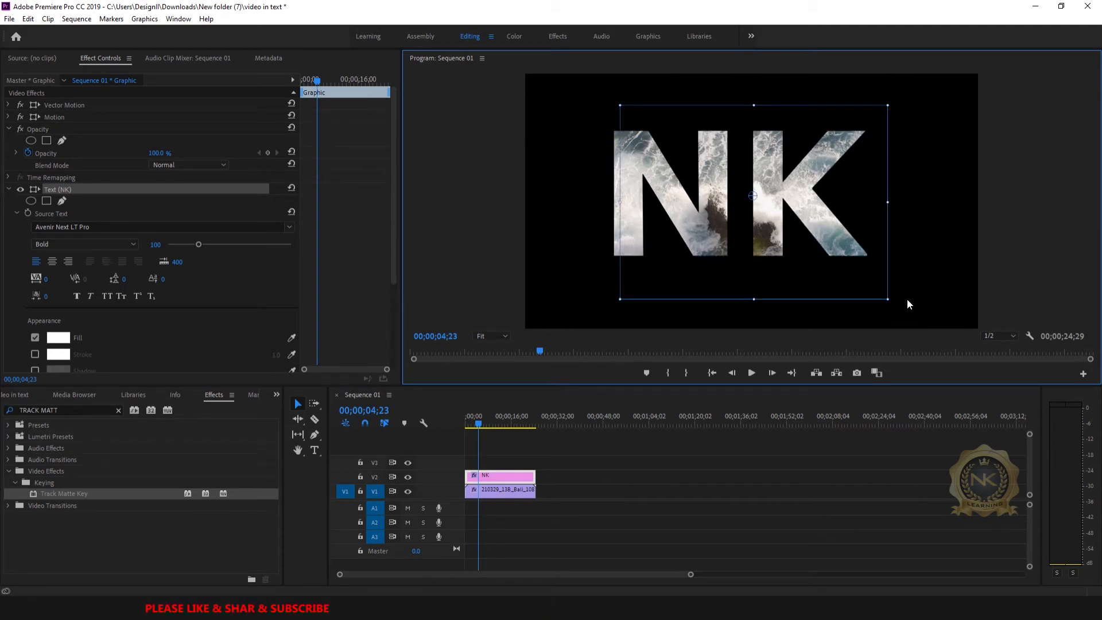
- Deselect the clips and play back part of the sequence to check the footage inside the letters
{"action": "left_click", "coordinate": [658, 444]}
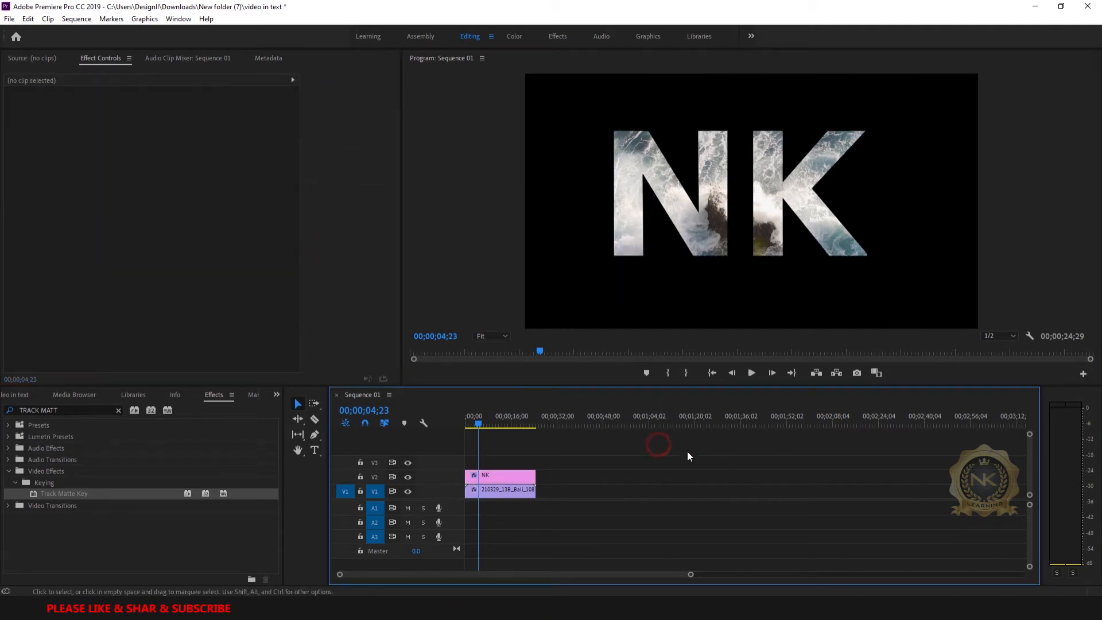
{"action": "left_click", "coordinate": [470, 422]}
{"action": "left_click", "coordinate": [752, 372]}
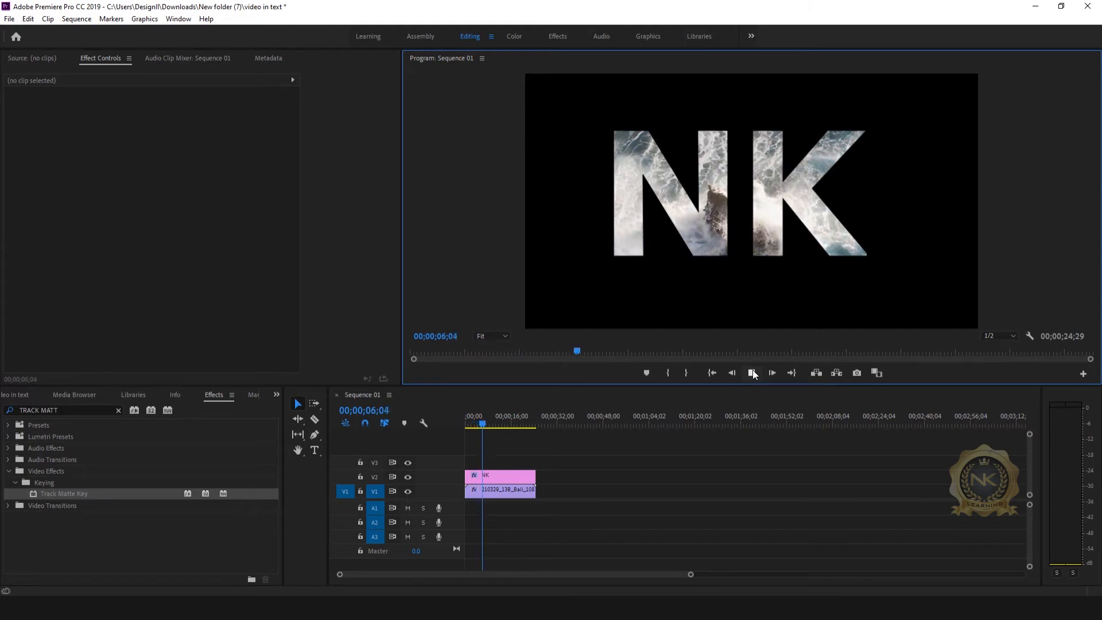
{"action": "left_click", "coordinate": [752, 372]}
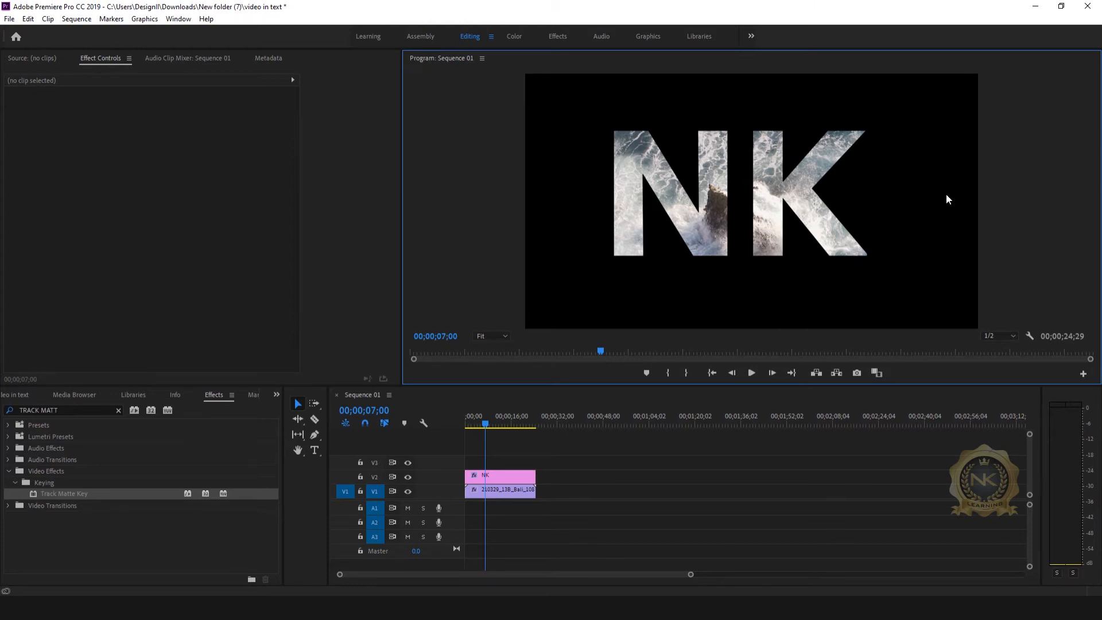
- Create a new colour matte in the project with the default 1440 × 1080, 29.97 fps video settings
{"action": "left_click", "coordinate": [17, 394]}
{"action": "left_click", "coordinate": [132, 502]}
{"action": "right_click", "coordinate": [132, 502]}
{"action": "mouse_move", "coordinate": [178, 427]}
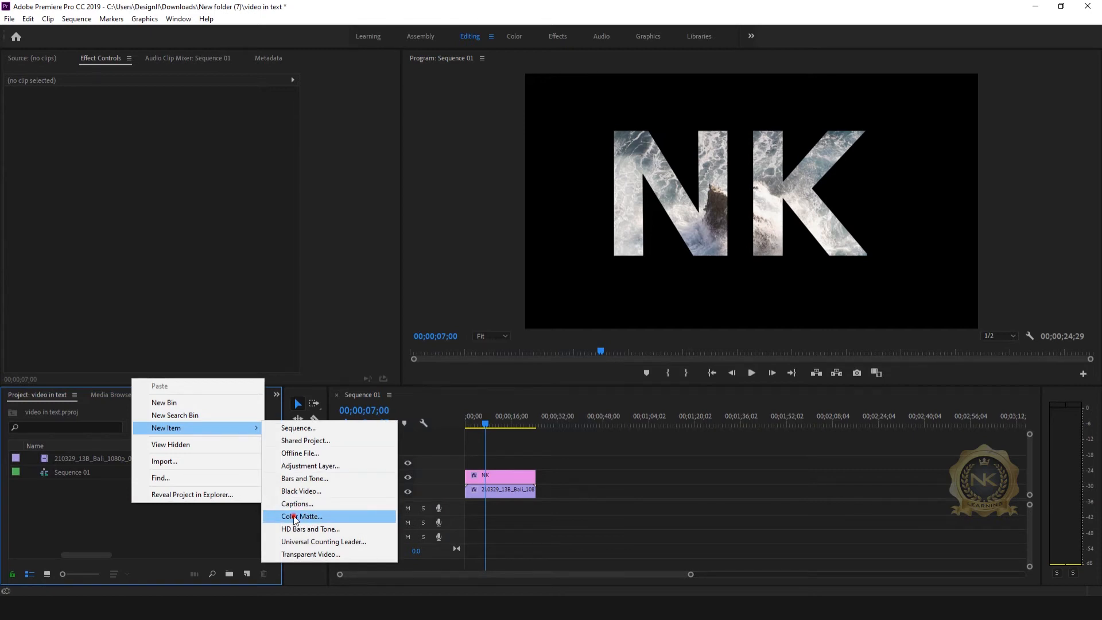
{"action": "left_click", "coordinate": [294, 516]}
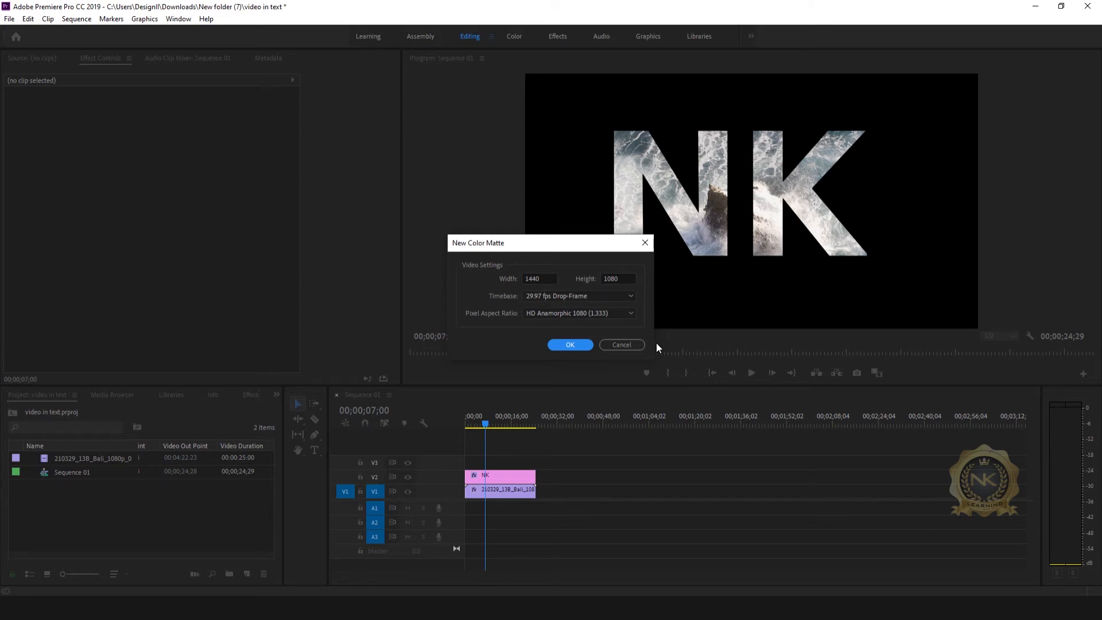
{"action": "left_click", "coordinate": [579, 346]}
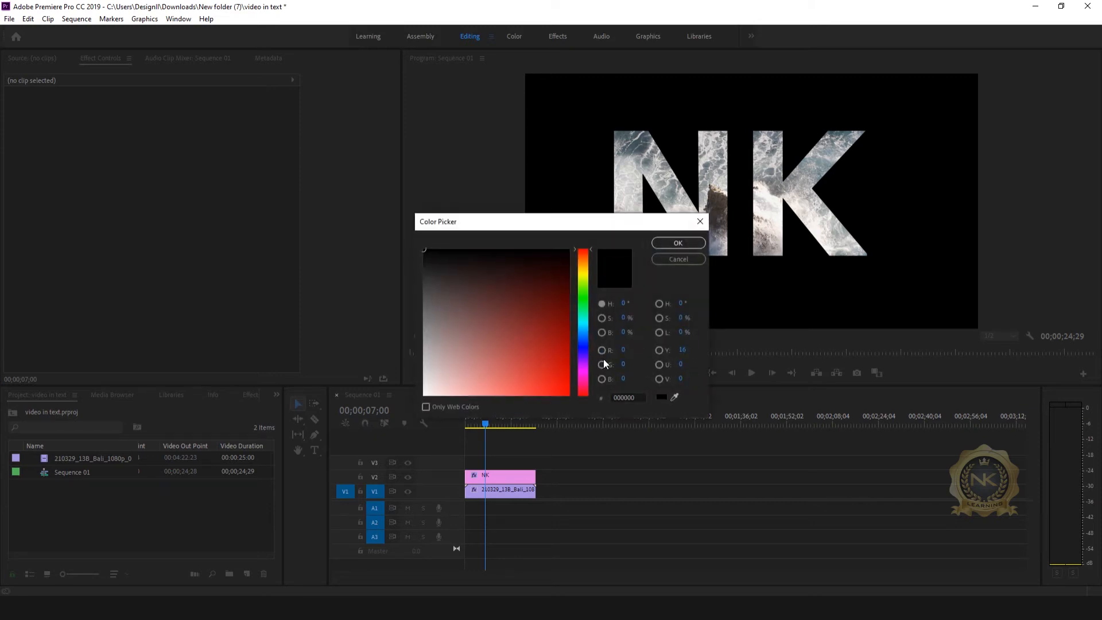
- Make the new matte white (FFFFFF) and keep the name Color Matte
{"action": "left_click", "coordinate": [433, 393]}
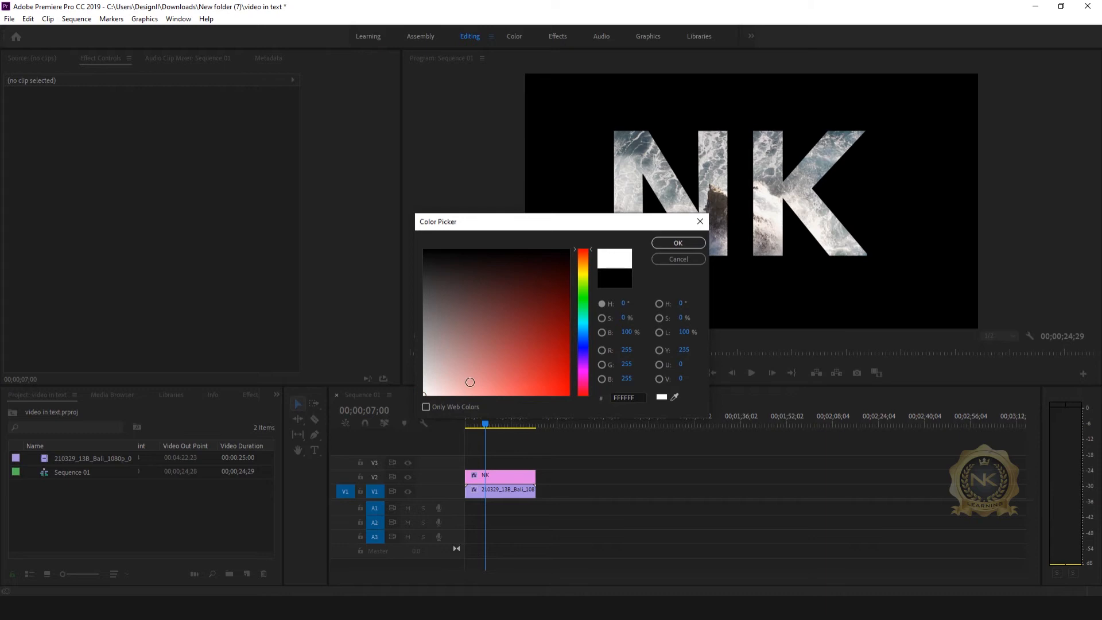
{"action": "left_click_drag", "start_coordinate": [586, 285], "coordinate": [585, 271]}
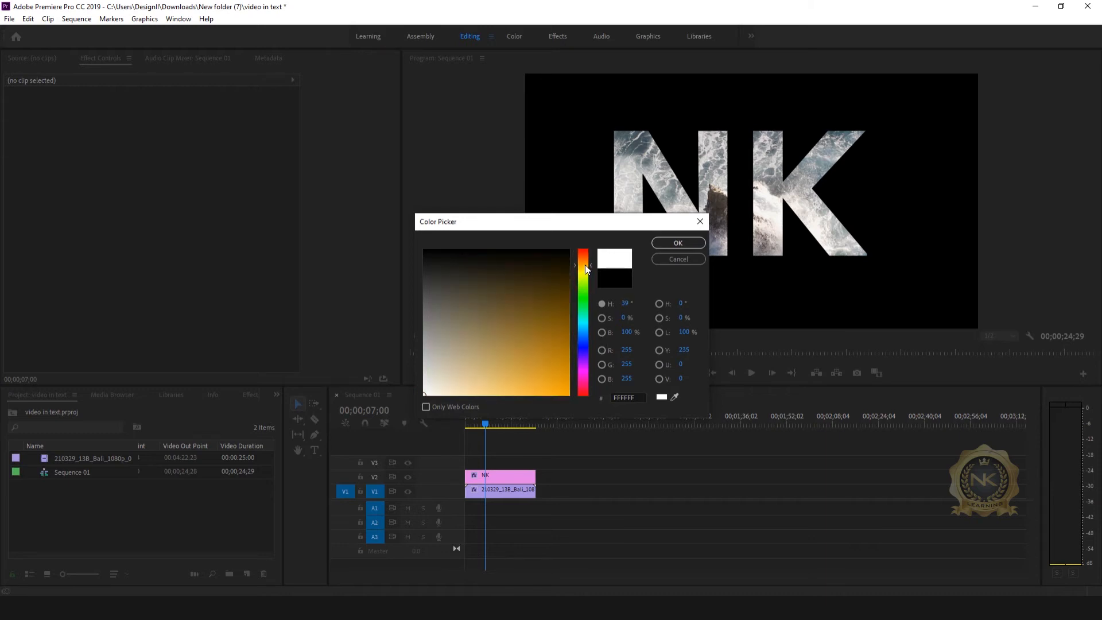
{"action": "left_click_drag", "start_coordinate": [584, 264], "coordinate": [587, 270]}
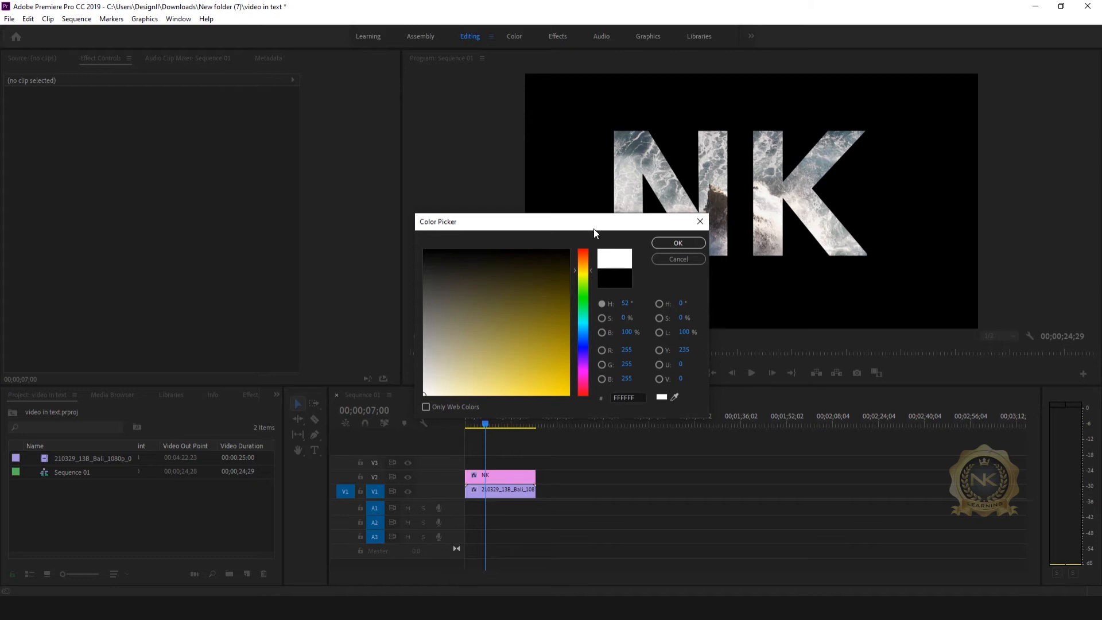
{"action": "left_click_drag", "start_coordinate": [593, 226], "coordinate": [729, 135]}
{"action": "mouse_move", "coordinate": [585, 268]}
{"action": "left_mouse_down"}
{"action": "mouse_move", "coordinate": [593, 277]}
{"action": "mouse_move", "coordinate": [580, 292]}
{"action": "mouse_move", "coordinate": [536, 307]}
{"action": "left_mouse_up"}
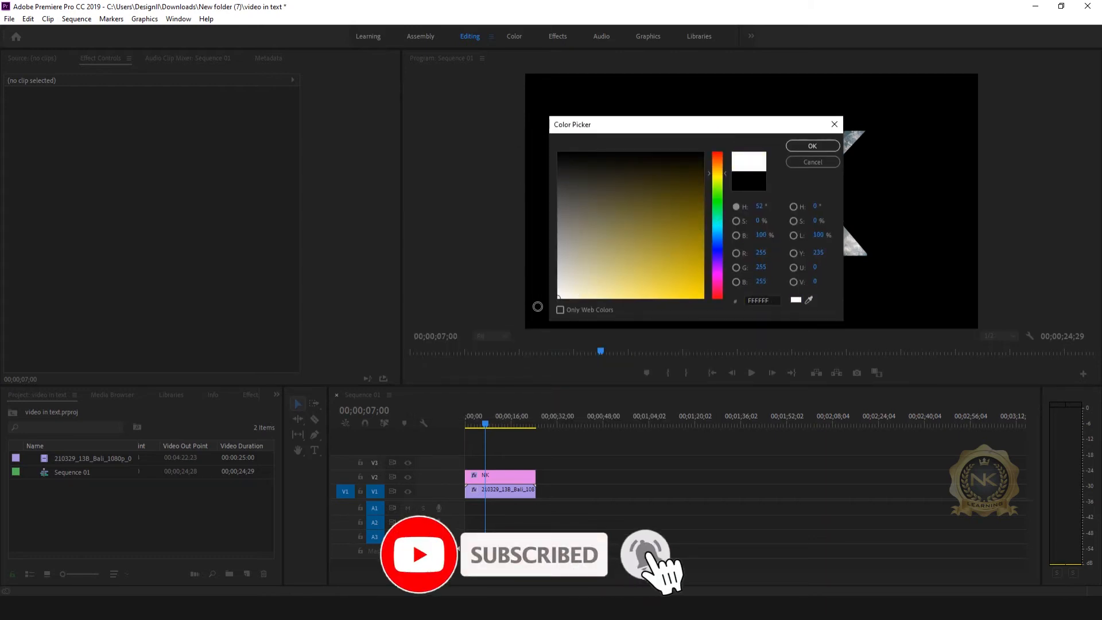
{"action": "left_click", "coordinate": [815, 148]}
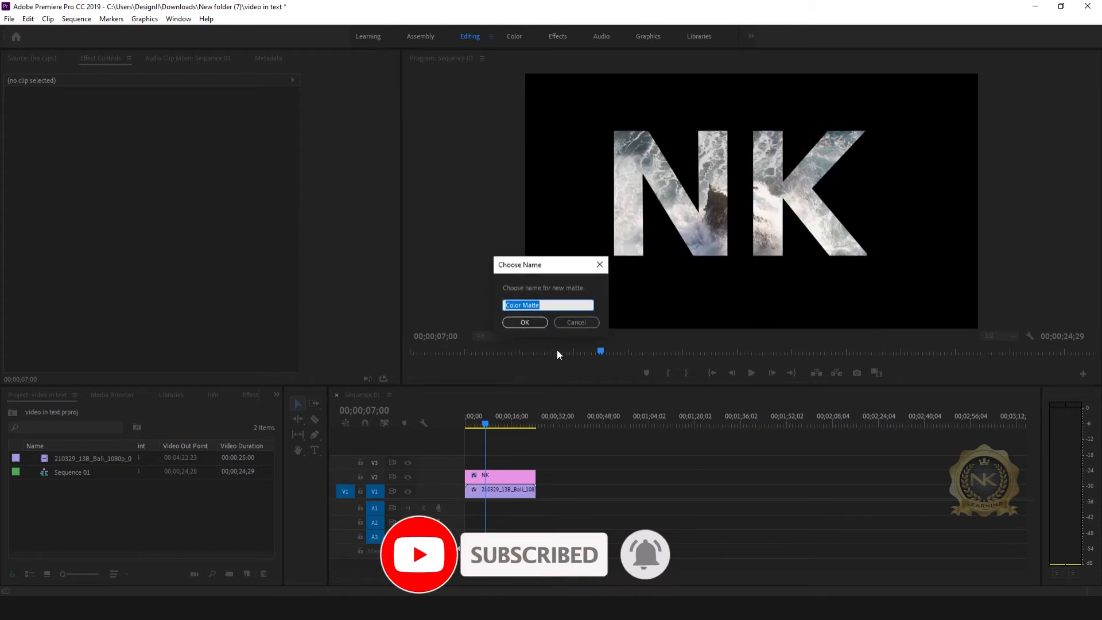
{"action": "left_click", "coordinate": [525, 323]}
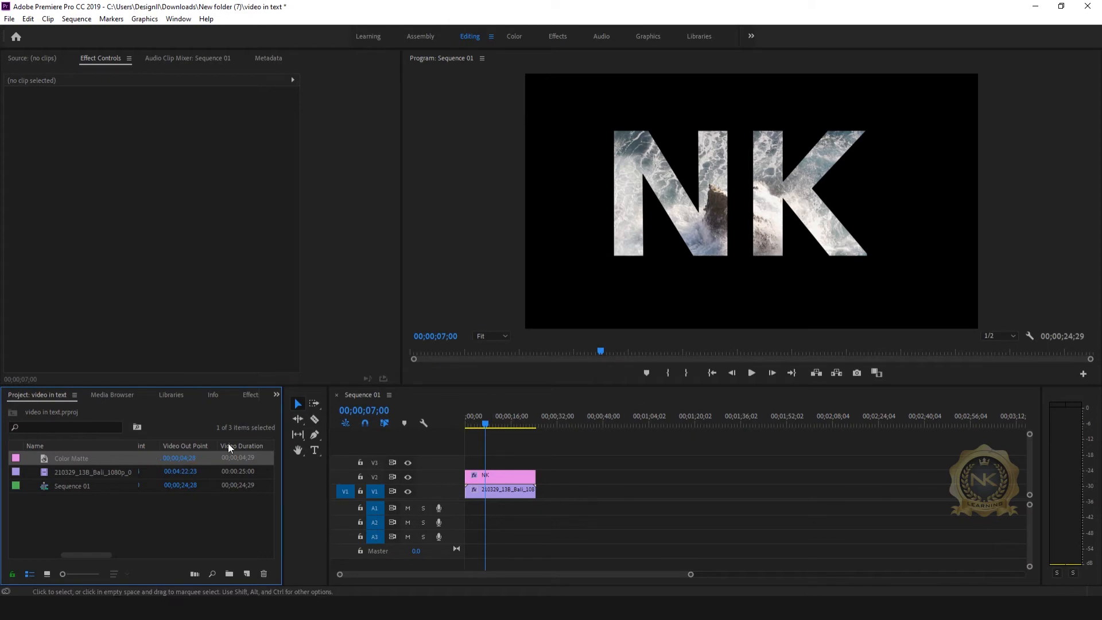
- Move the NK and Bali clips up to V3 and V2, and lay the Color Matte on V1 along their full length
{"action": "left_click_drag", "start_coordinate": [576, 452], "coordinate": [501, 476]}
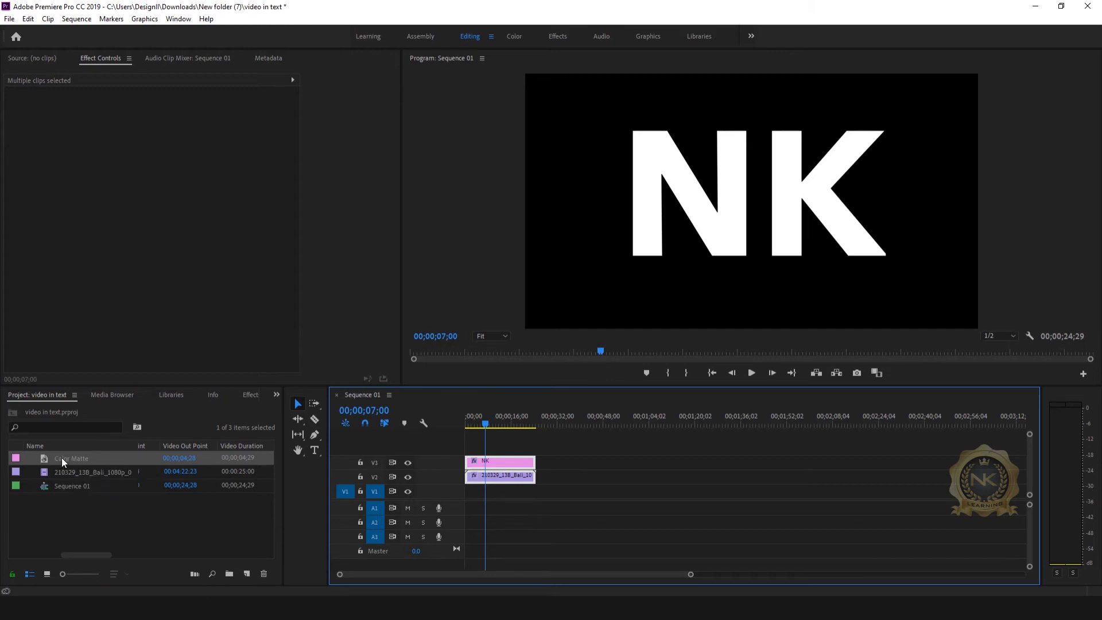
{"action": "left_click_drag", "start_coordinate": [61, 457], "coordinate": [535, 490]}
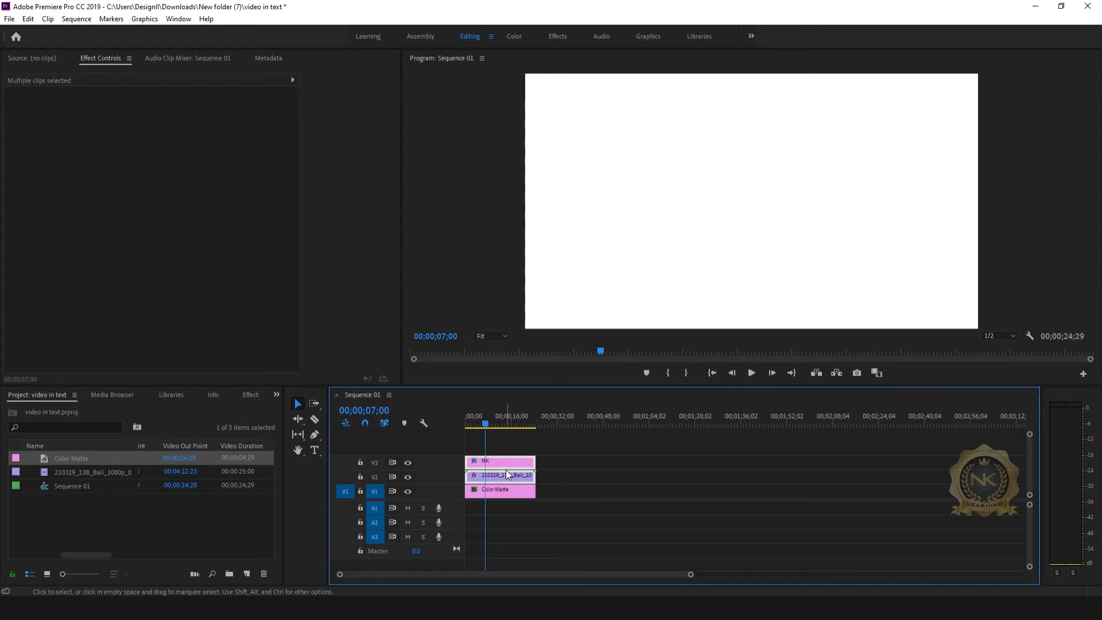
{"action": "left_click", "coordinate": [615, 462]}
- Set the Bali clip's Track Matte Key matte to Video 3 and play back the result over the white background
{"action": "left_click", "coordinate": [523, 476]}
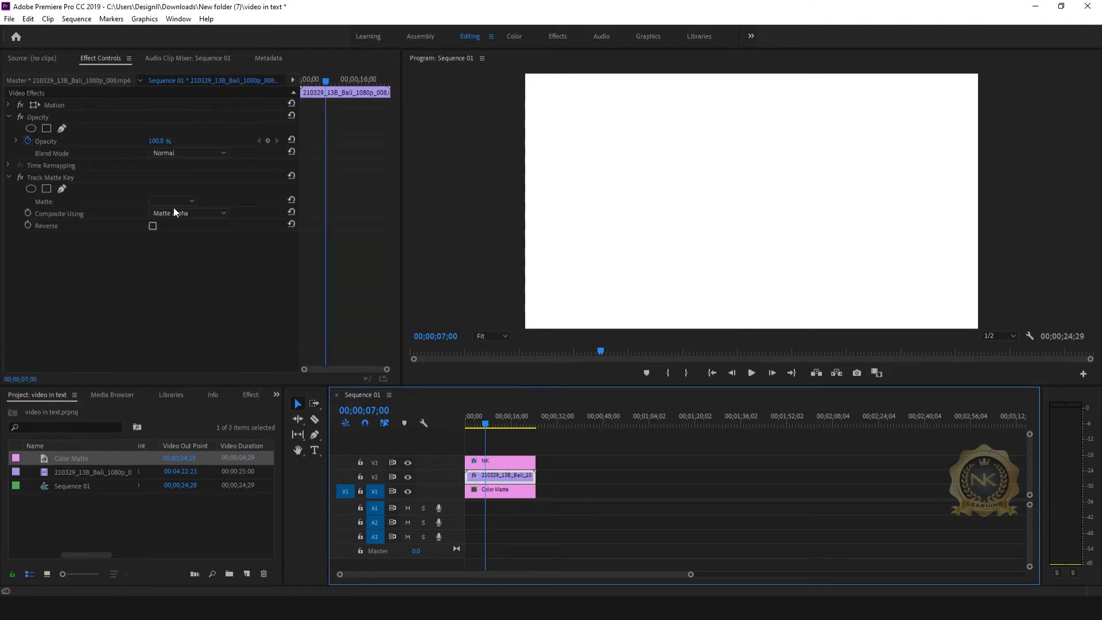
{"action": "left_click", "coordinate": [191, 199]}
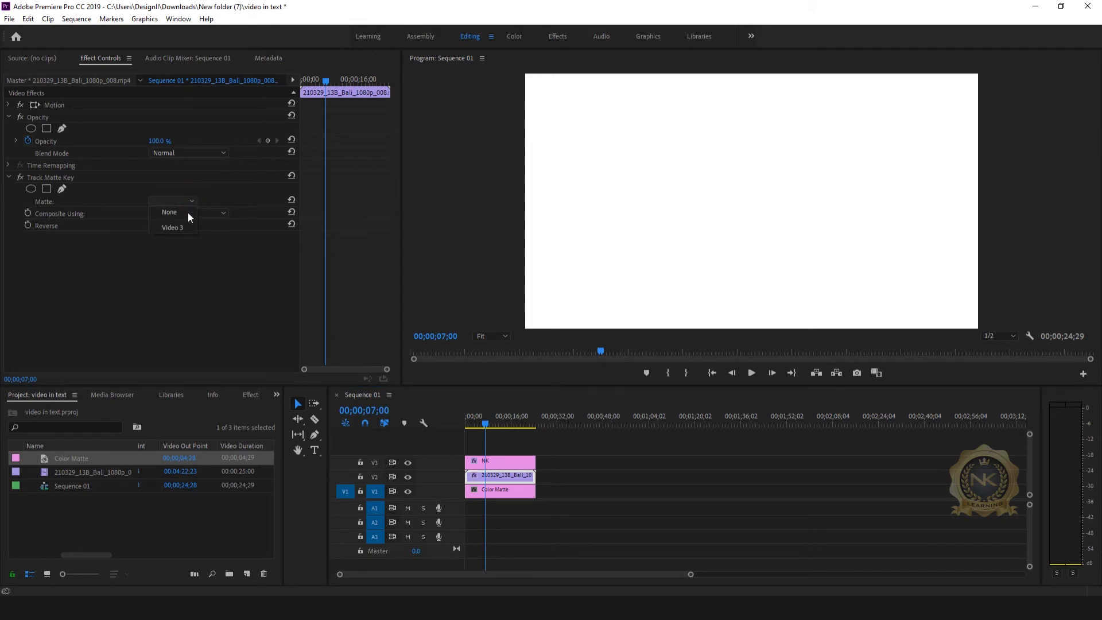
{"action": "left_click", "coordinate": [184, 228]}
{"action": "left_click", "coordinate": [750, 373]}
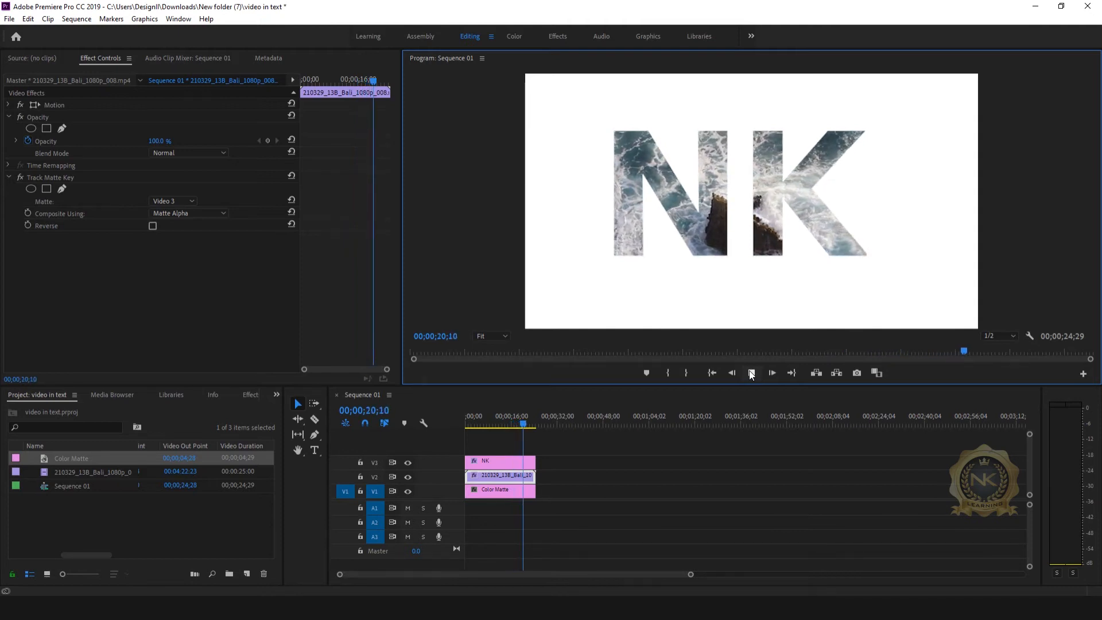
{"action": "left_click", "coordinate": [751, 373]}
- Change the Color Matte's colour to a soft red (CB5B5B)
{"action": "left_click", "coordinate": [491, 491]}
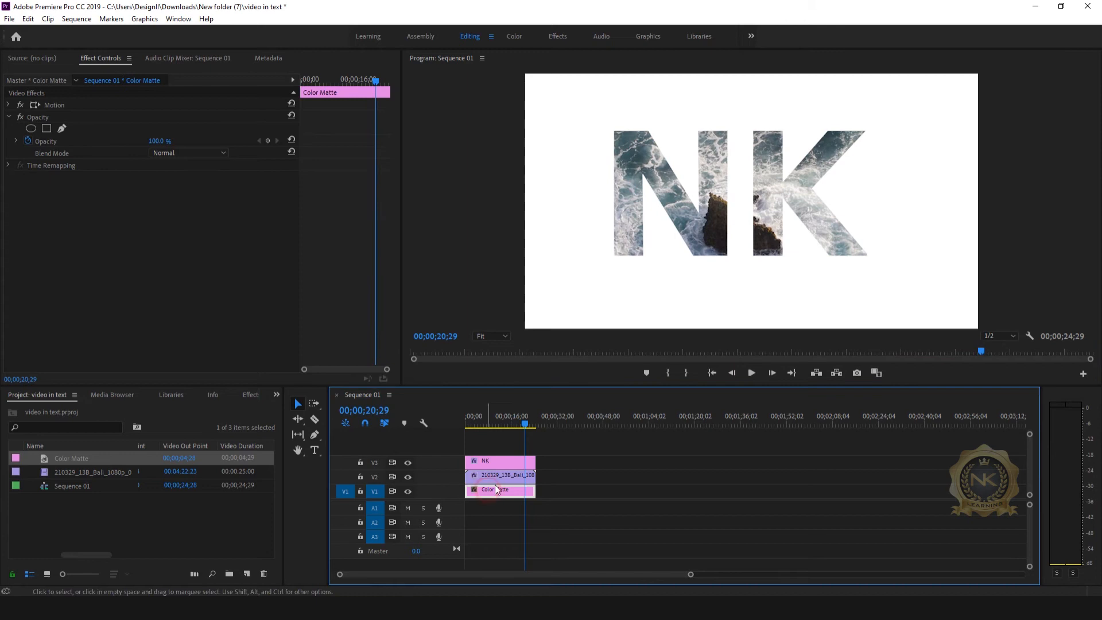
{"action": "left_click", "coordinate": [43, 460]}
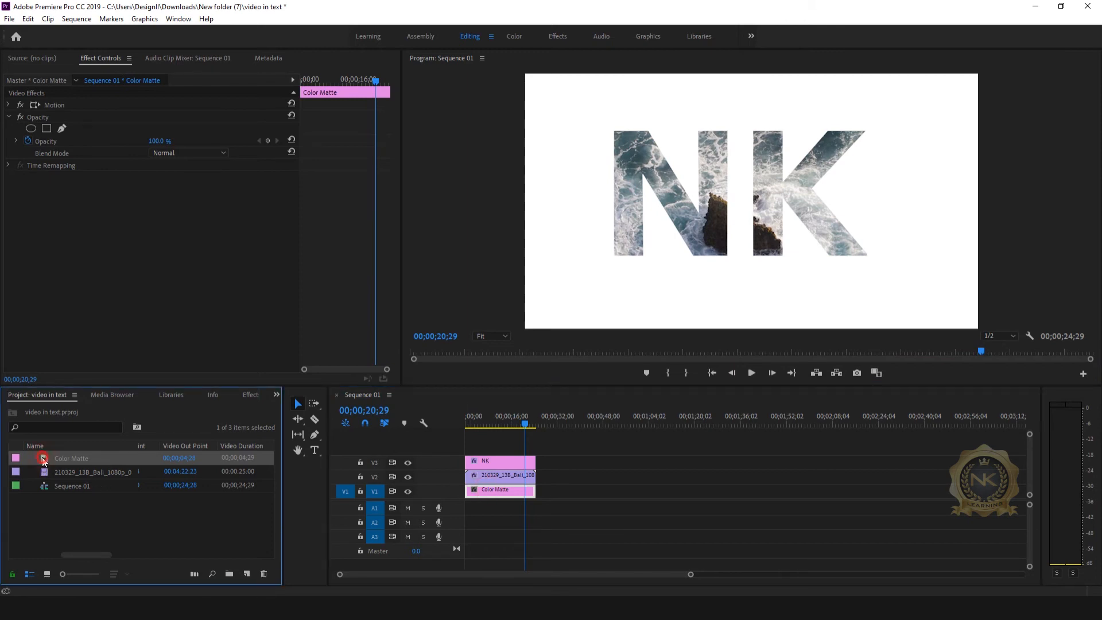
{"action": "double_click", "coordinate": [44, 461]}
{"action": "left_click", "coordinate": [503, 365]}
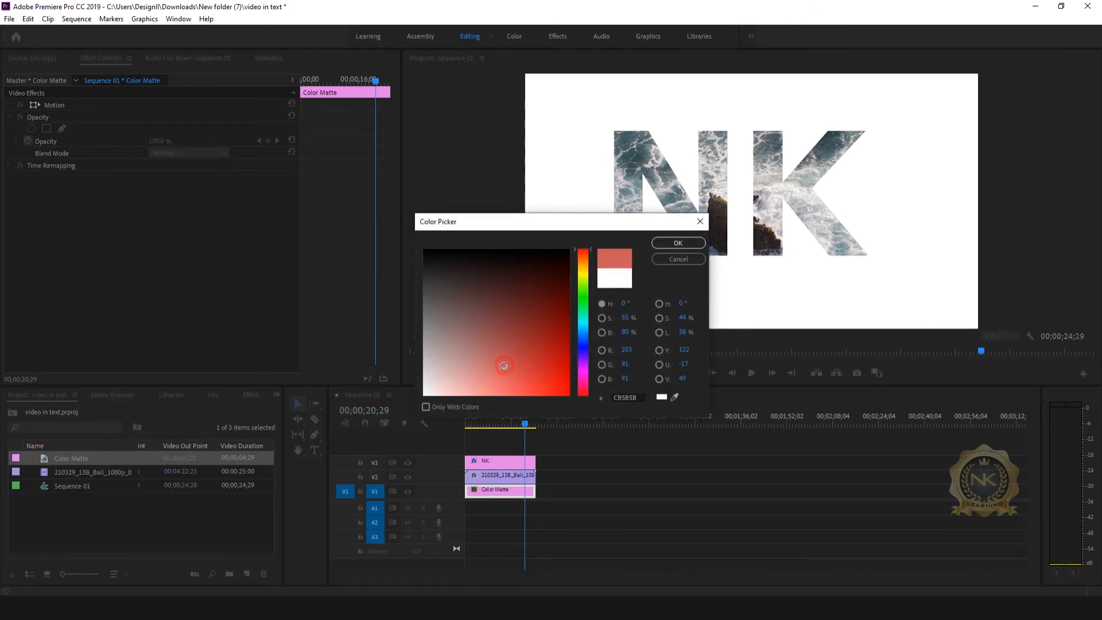
{"action": "left_click", "coordinate": [679, 243]}
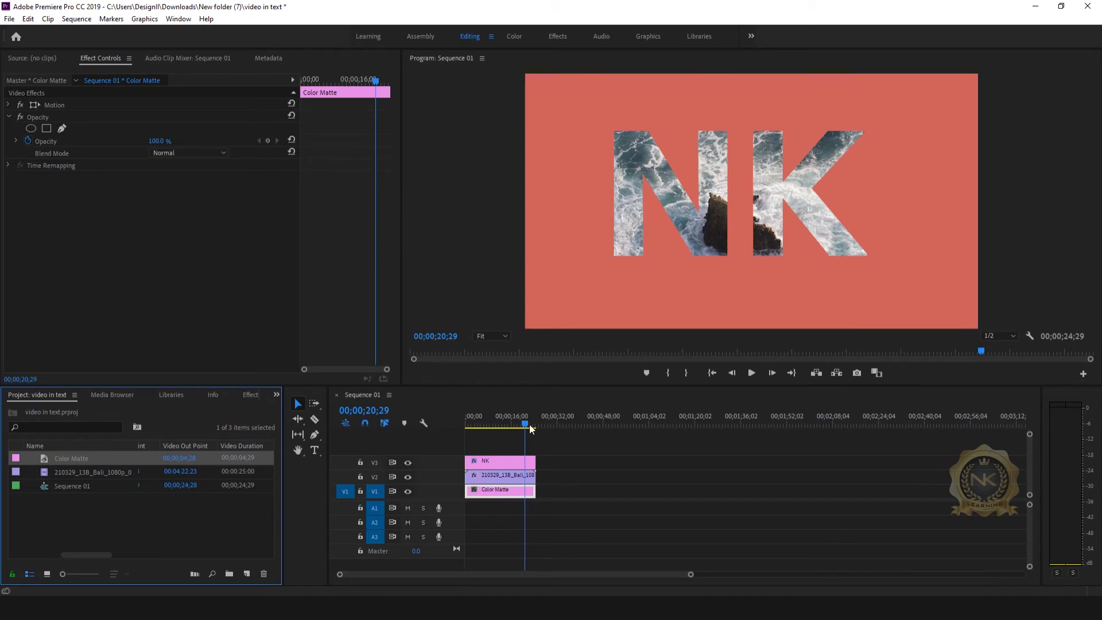
- Try darker brownish-grey shades for the Color Matte, applying 332F2F
{"action": "double_click", "coordinate": [499, 490]}
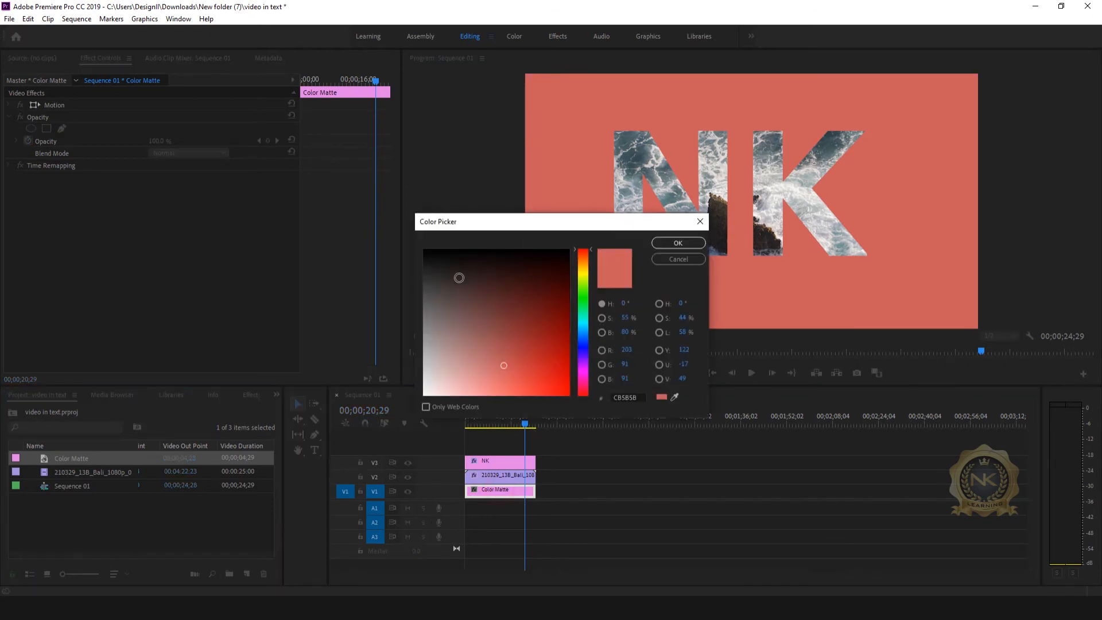
{"action": "left_click", "coordinate": [448, 278]}
{"action": "left_click", "coordinate": [677, 243]}
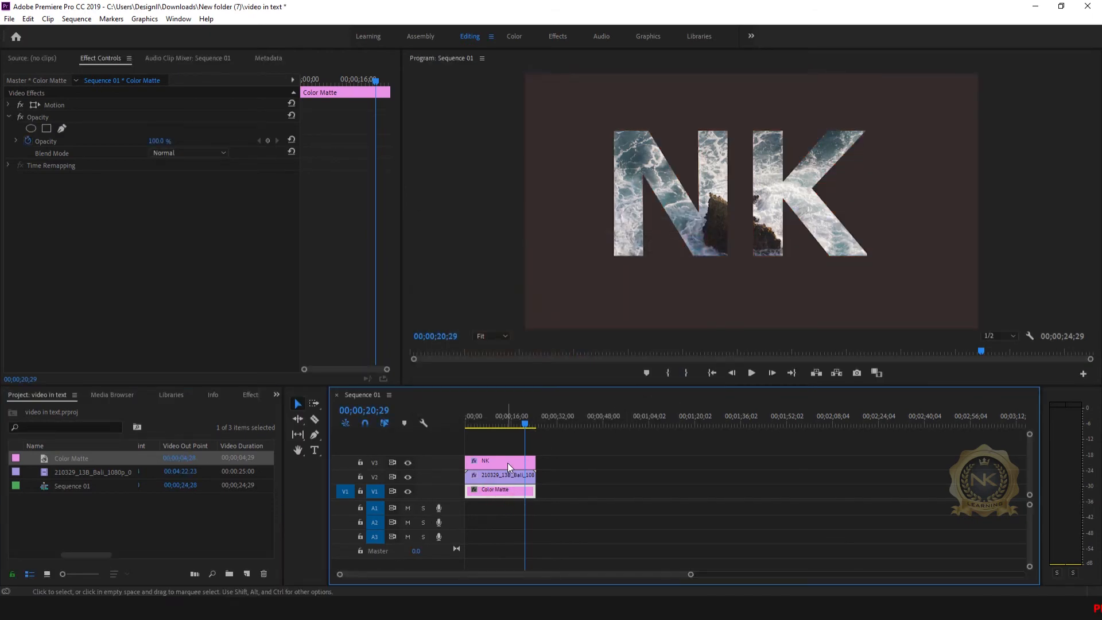
{"action": "double_click", "coordinate": [500, 490]}
{"action": "left_click", "coordinate": [434, 266]}
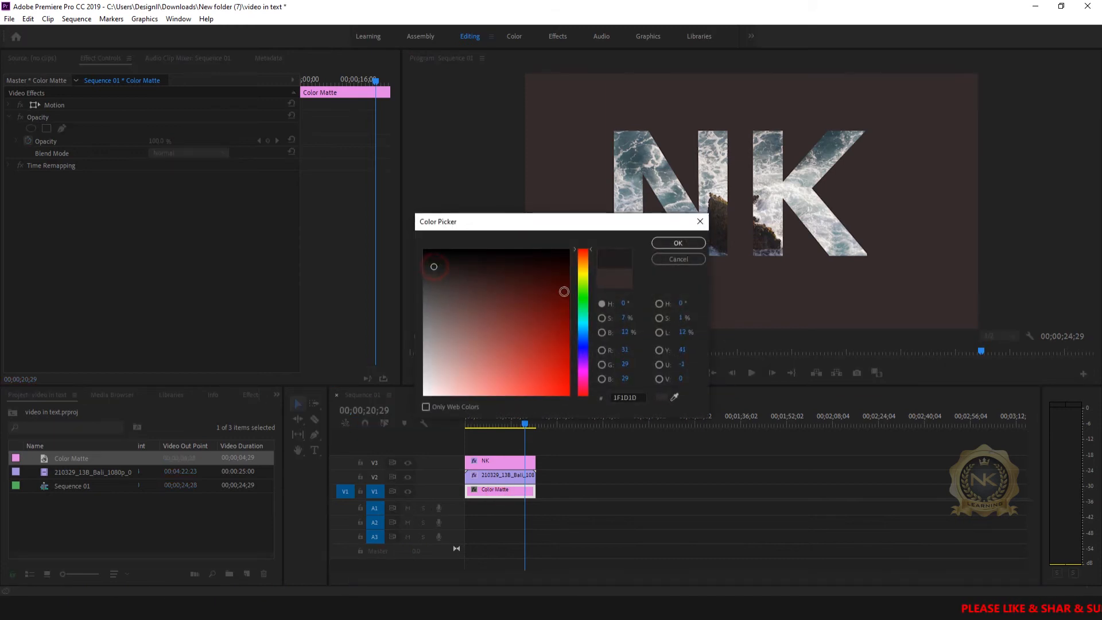
{"action": "left_click", "coordinate": [436, 278]}
{"action": "left_click", "coordinate": [677, 242]}
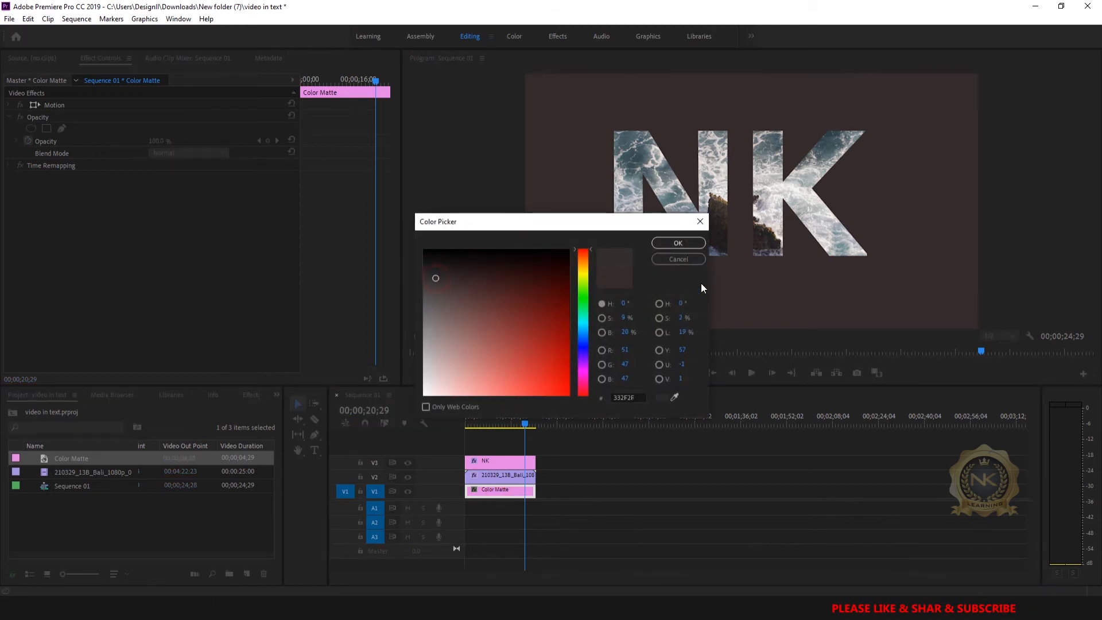
- Change the Color Matte's colour to near-black 1F1E1E
{"action": "left_click", "coordinate": [507, 495]}
{"action": "double_click", "coordinate": [507, 495]}
{"action": "left_click", "coordinate": [428, 267]}
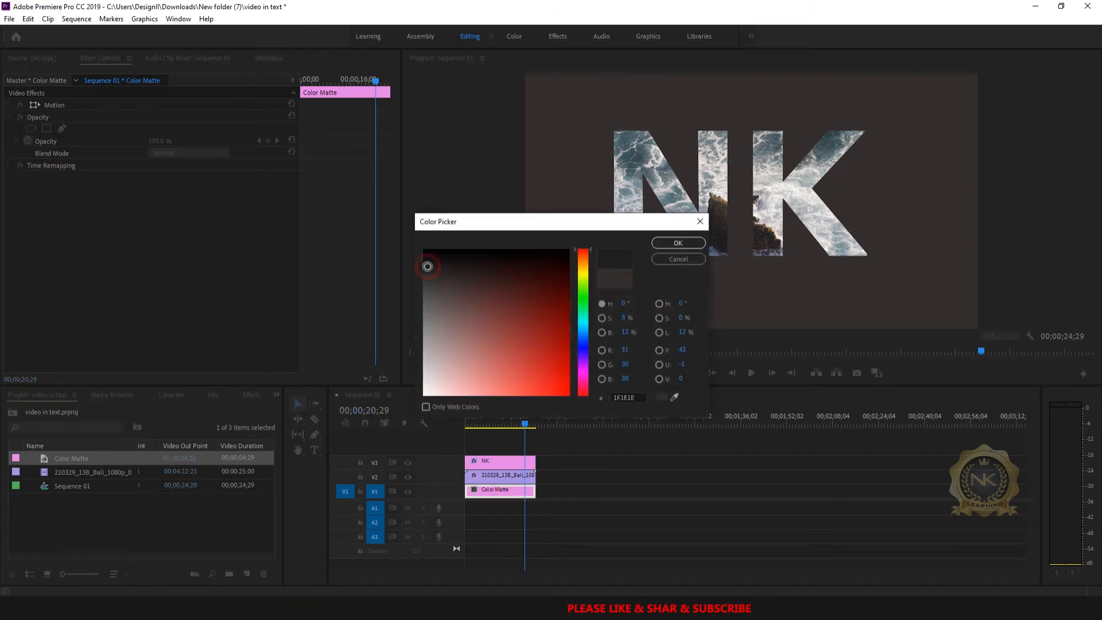
{"action": "left_click", "coordinate": [678, 243]}
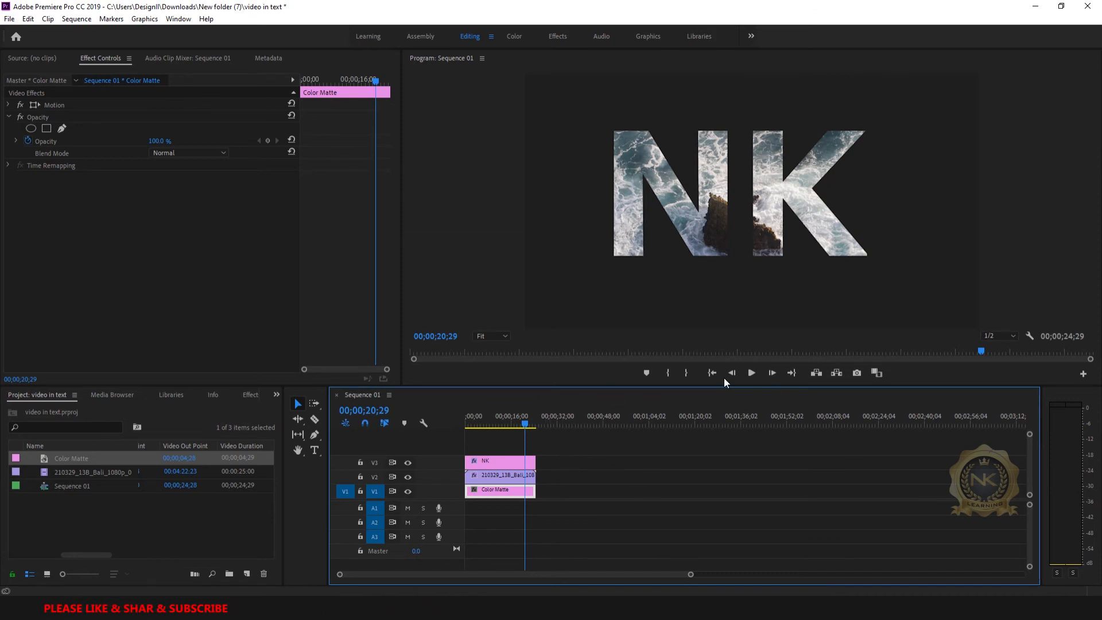
- Play the sequence from the start, viewing the text effect in a maximized program monitor before restoring the layout
{"action": "left_click_drag", "start_coordinate": [525, 426], "coordinate": [465, 422]}
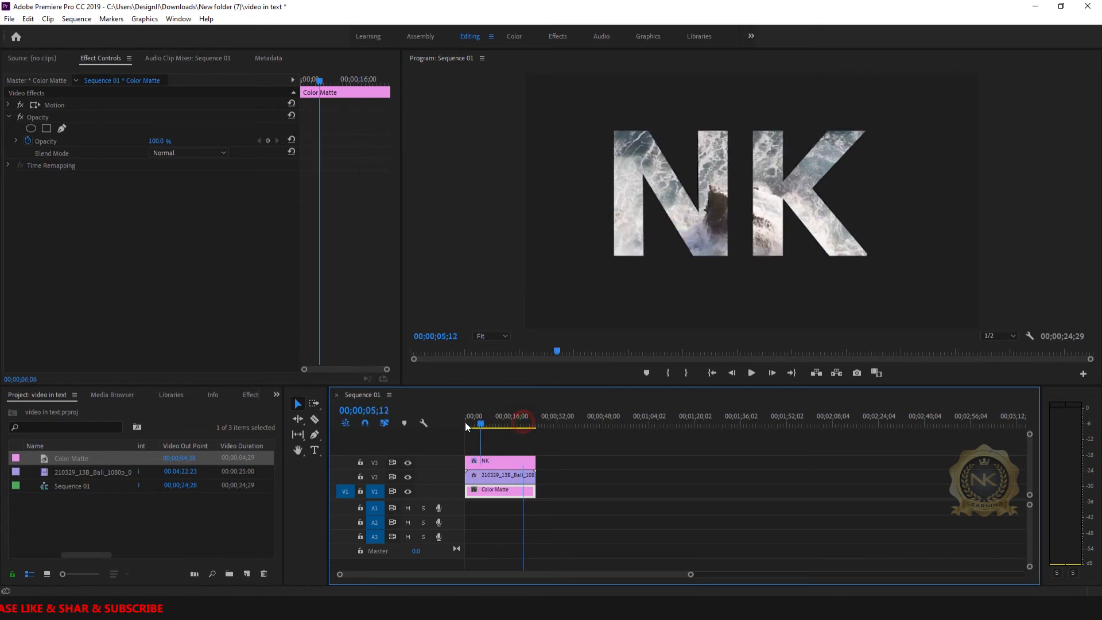
{"action": "left_click", "coordinate": [750, 374]}
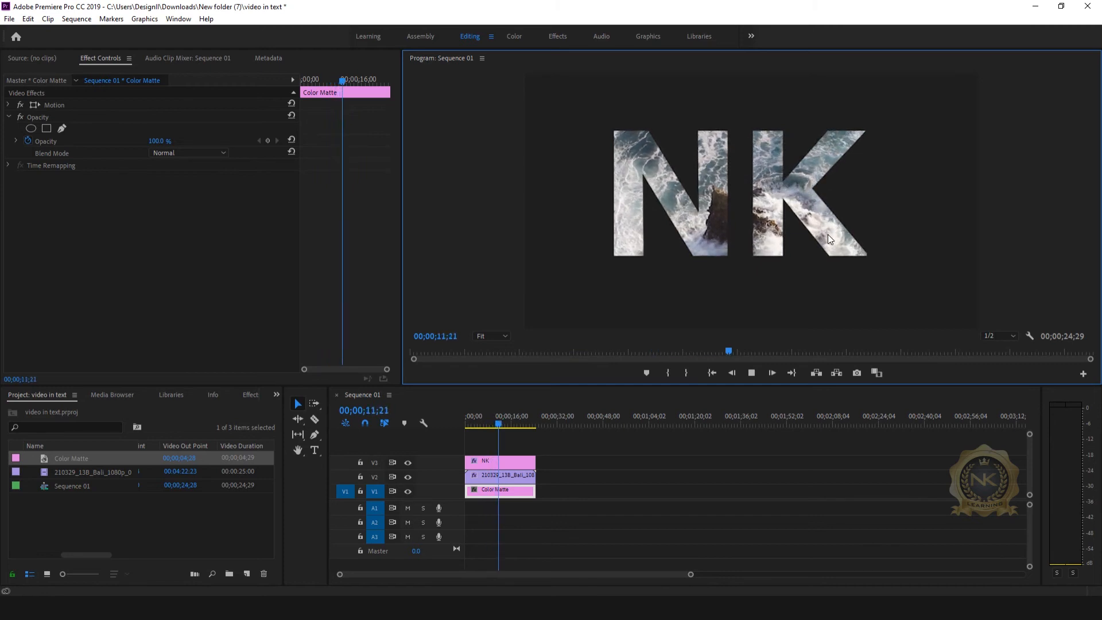
{"action": "key", "text": "grave"}
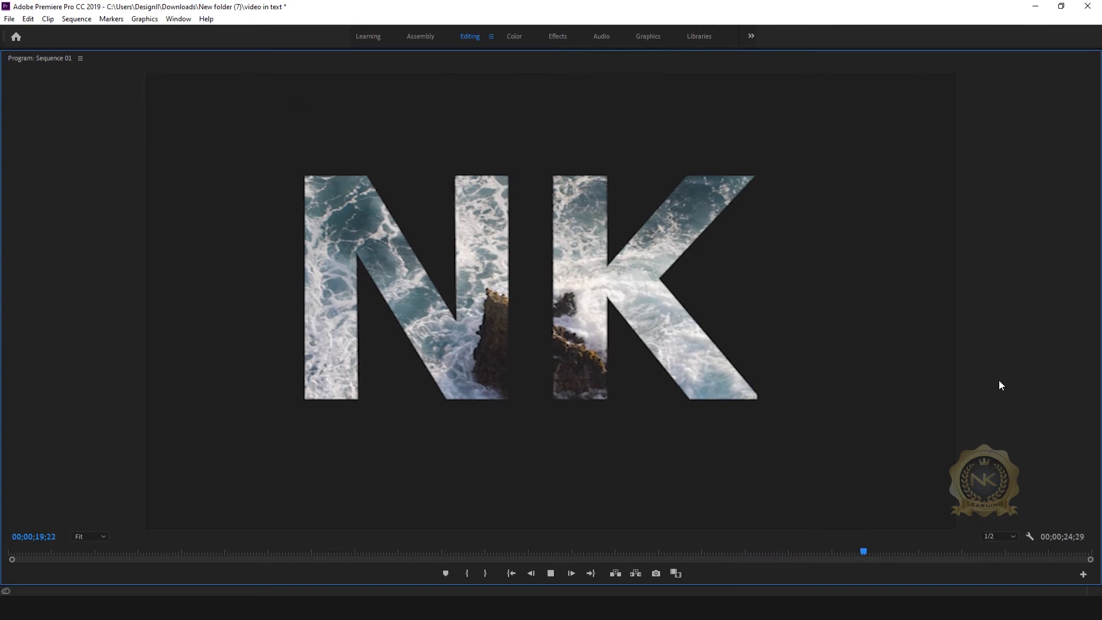
{"action": "key", "text": "grave"}
{"action": "left_click", "coordinate": [752, 373]}
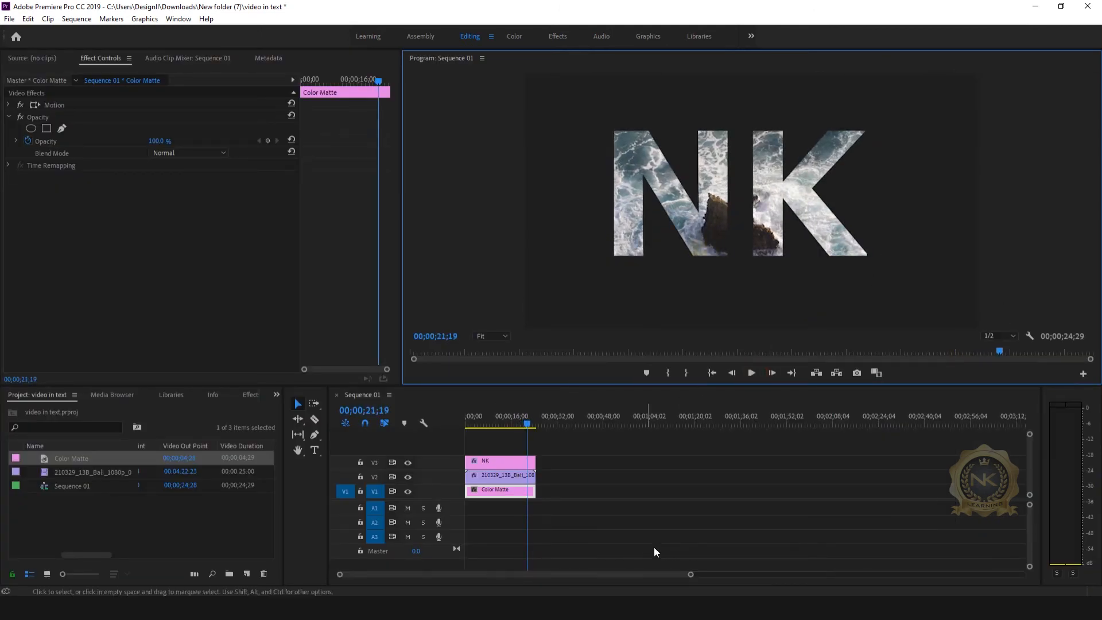
- Try enlarging the NK text on V3 to a Scale of 802 and undo the change
{"action": "left_click", "coordinate": [494, 461]}
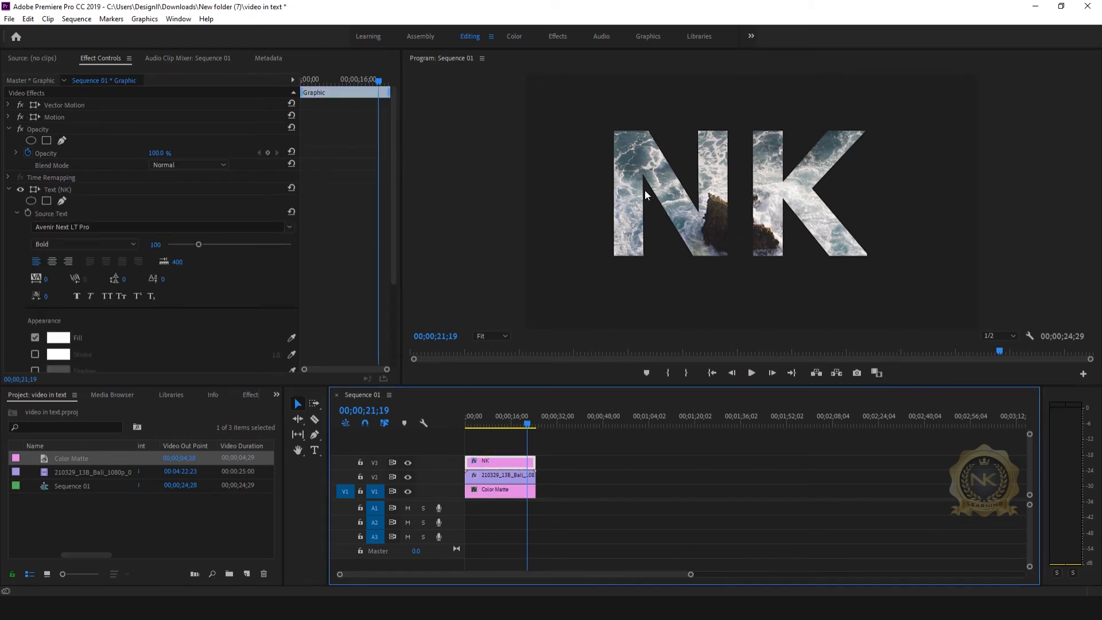
{"action": "left_click", "coordinate": [246, 281]}
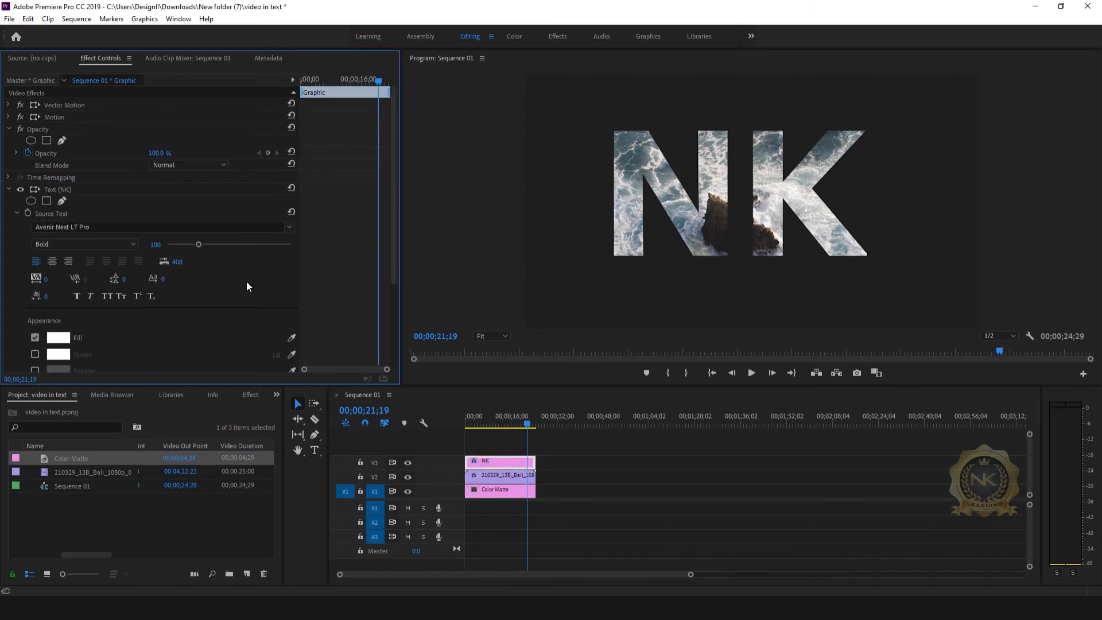
{"action": "scroll", "coordinate": [246, 281], "scroll_direction": "down", "scroll_amount": 1}
{"action": "scroll", "coordinate": [247, 285], "scroll_direction": "down", "scroll_amount": 1}
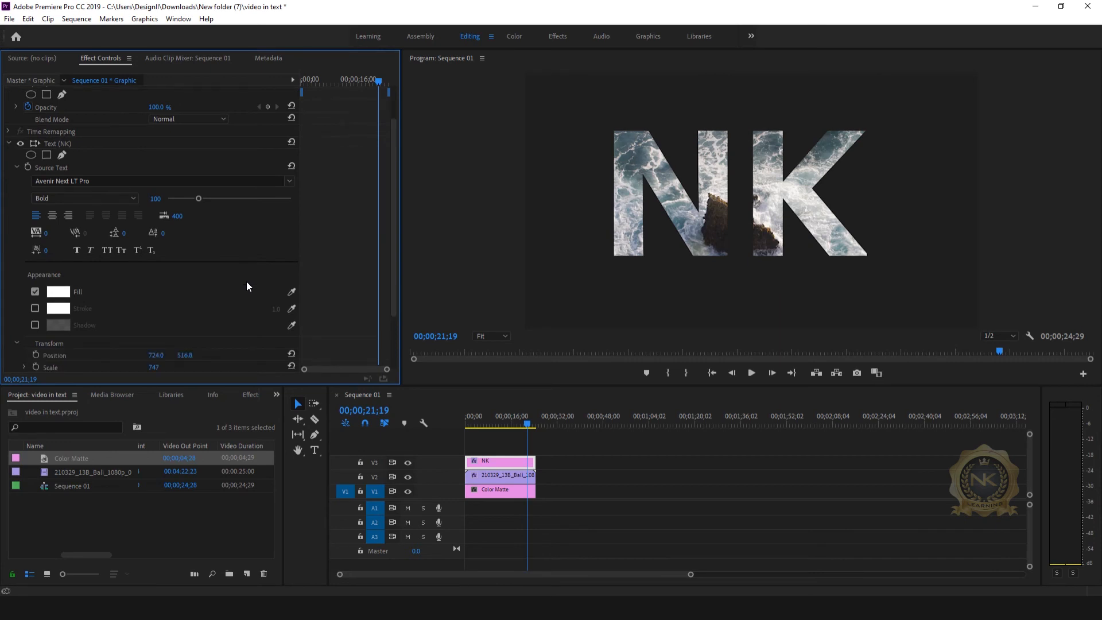
{"action": "scroll", "coordinate": [254, 276], "scroll_direction": "down", "scroll_amount": 2}
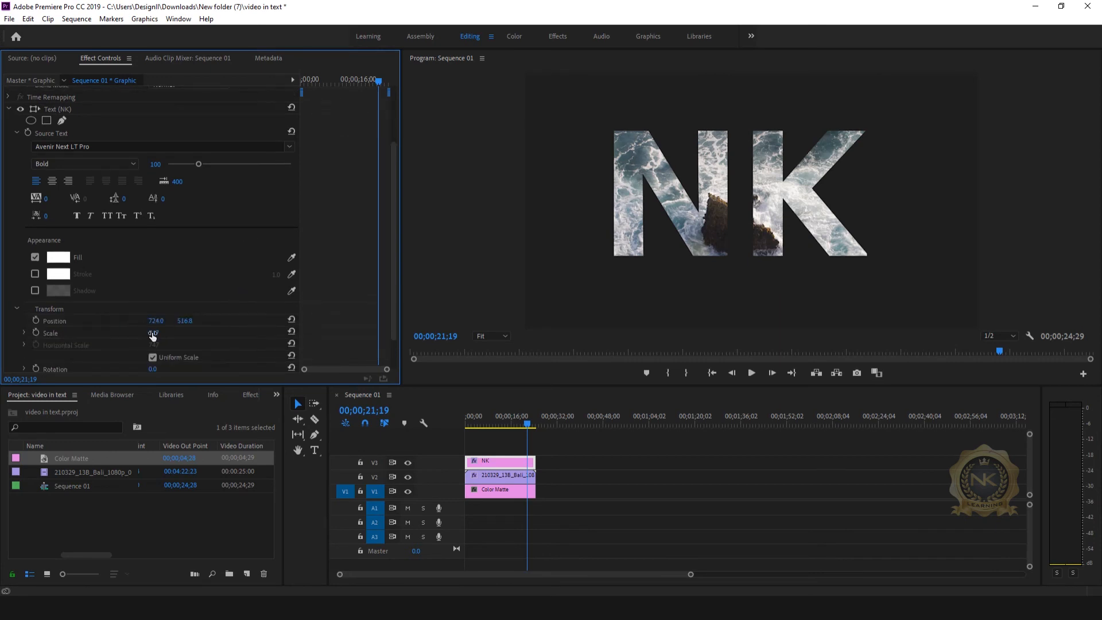
{"action": "left_click_drag", "start_coordinate": [154, 338], "coordinate": [165, 333]}
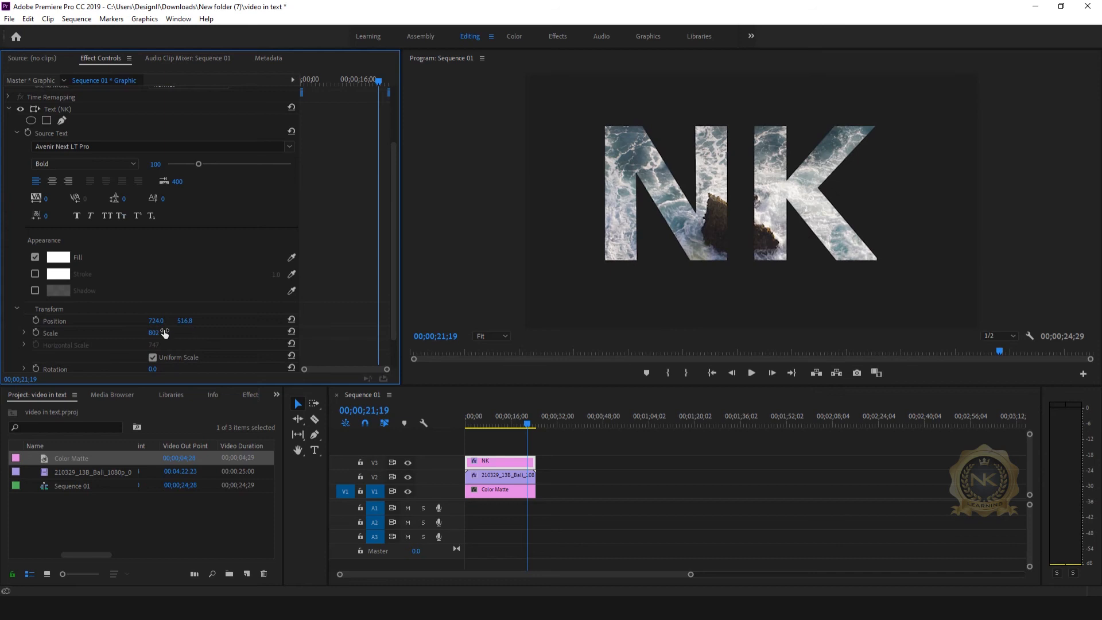
{"action": "key", "text": "ctrl+z"}
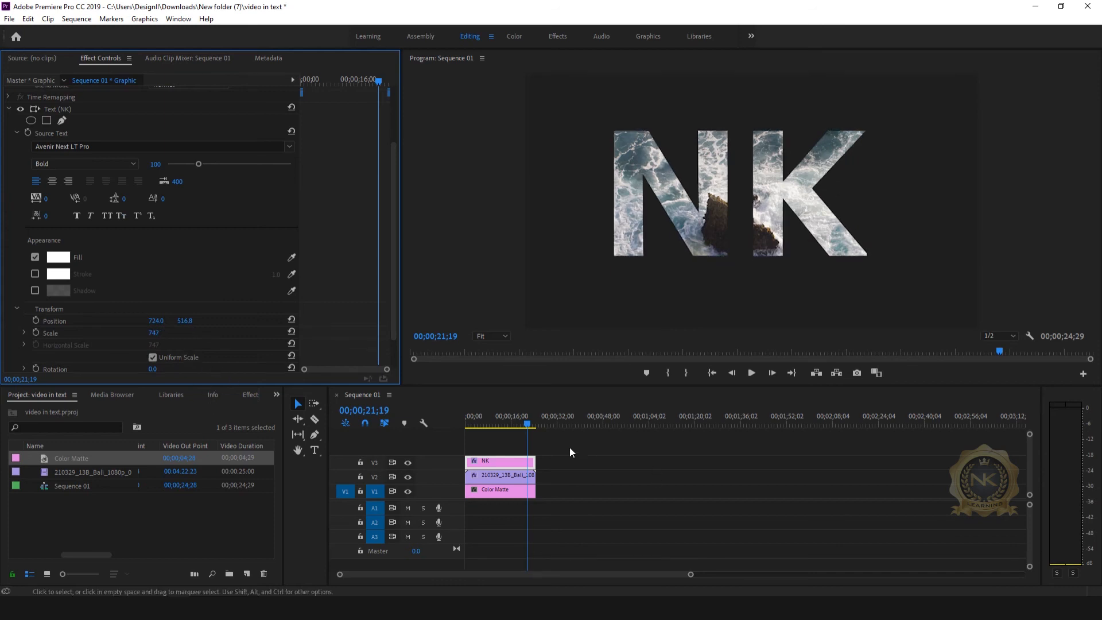
- Preview the opening seconds, and start Scale keyframing on the NK text with a first keyframe at 00;00;01;00
{"action": "left_click_drag", "start_coordinate": [528, 426], "coordinate": [458, 427]}
{"action": "key", "text": "space"}
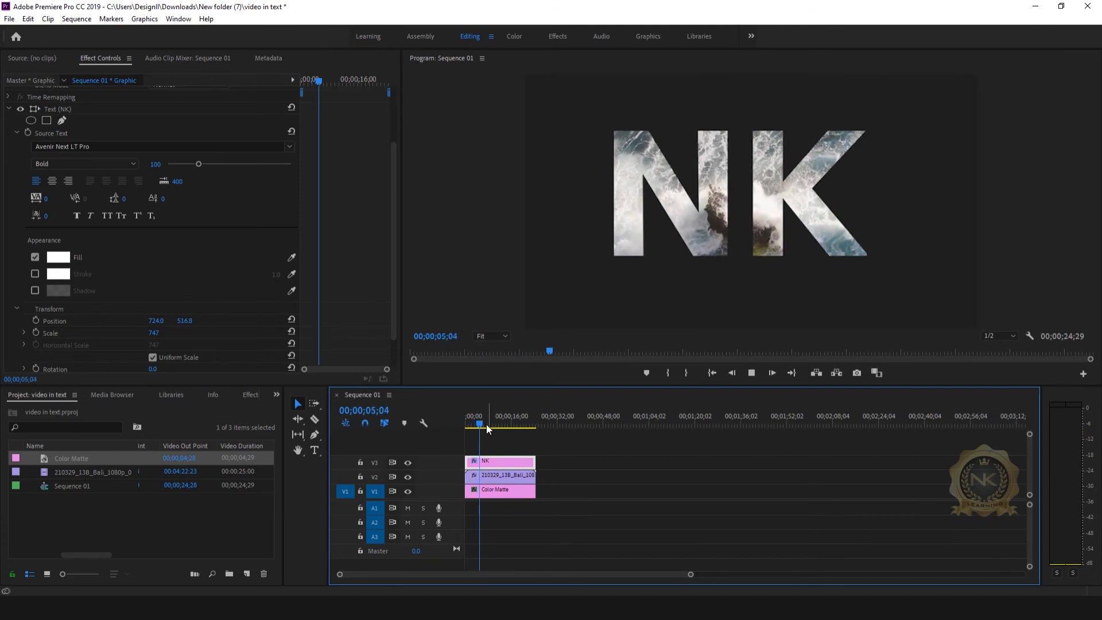
{"action": "key", "text": "space"}
{"action": "left_click_drag", "start_coordinate": [484, 423], "coordinate": [463, 423]}
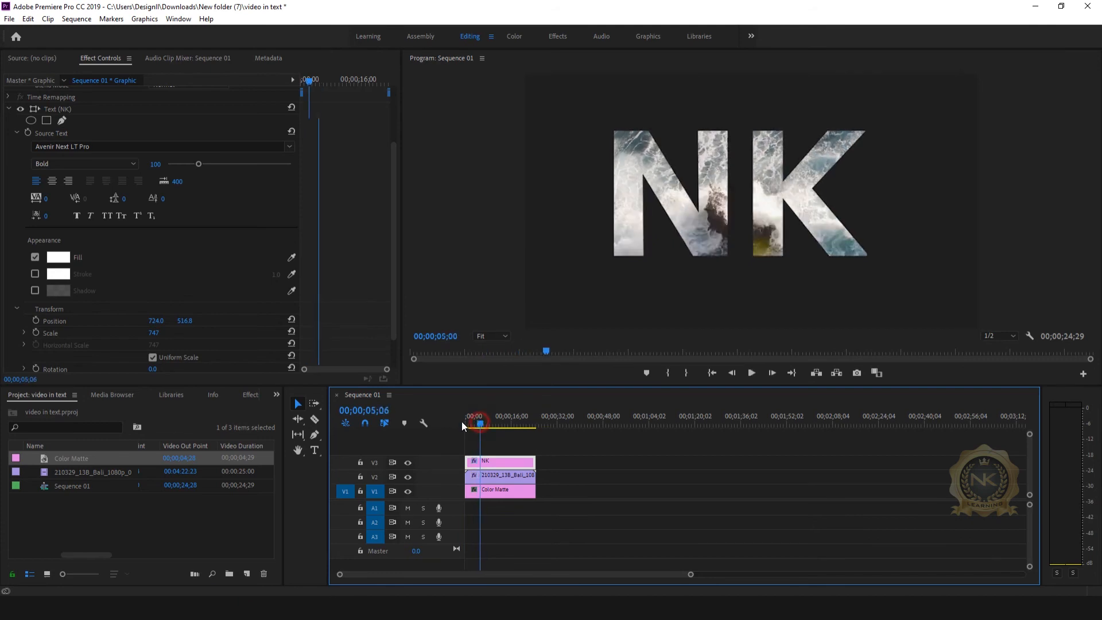
{"action": "left_click", "coordinate": [466, 423]}
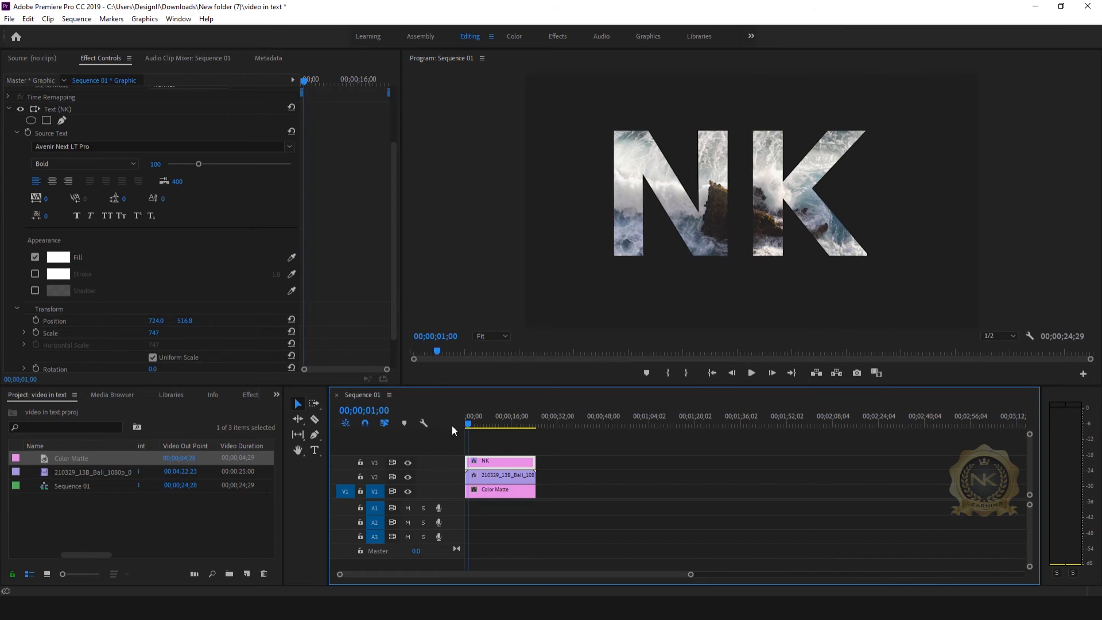
{"action": "left_click", "coordinate": [373, 409]}
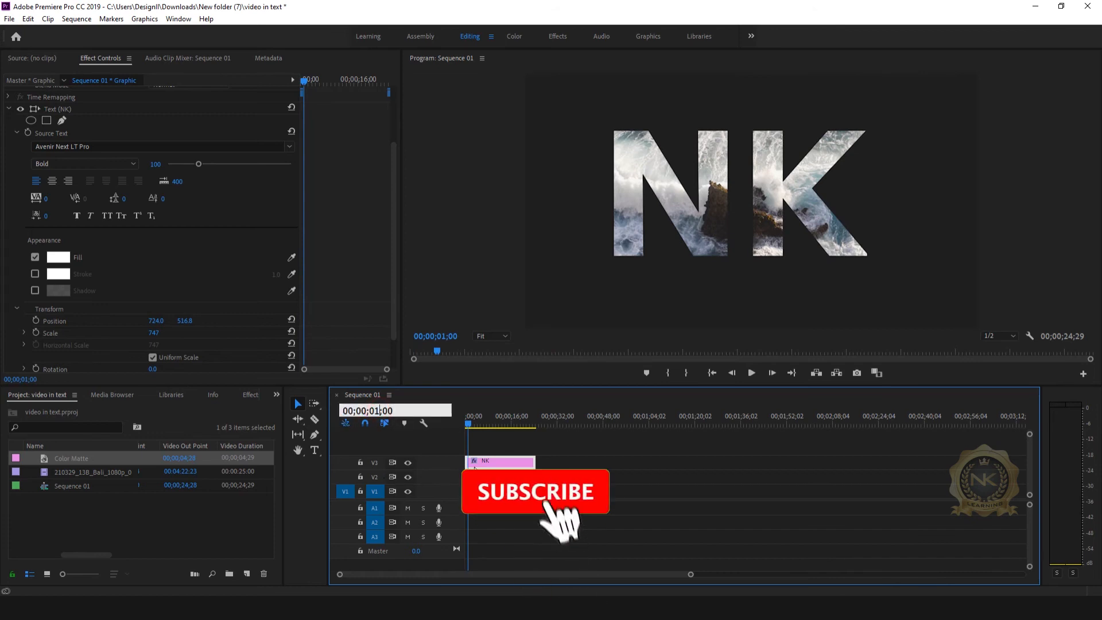
{"action": "left_click", "coordinate": [40, 333]}
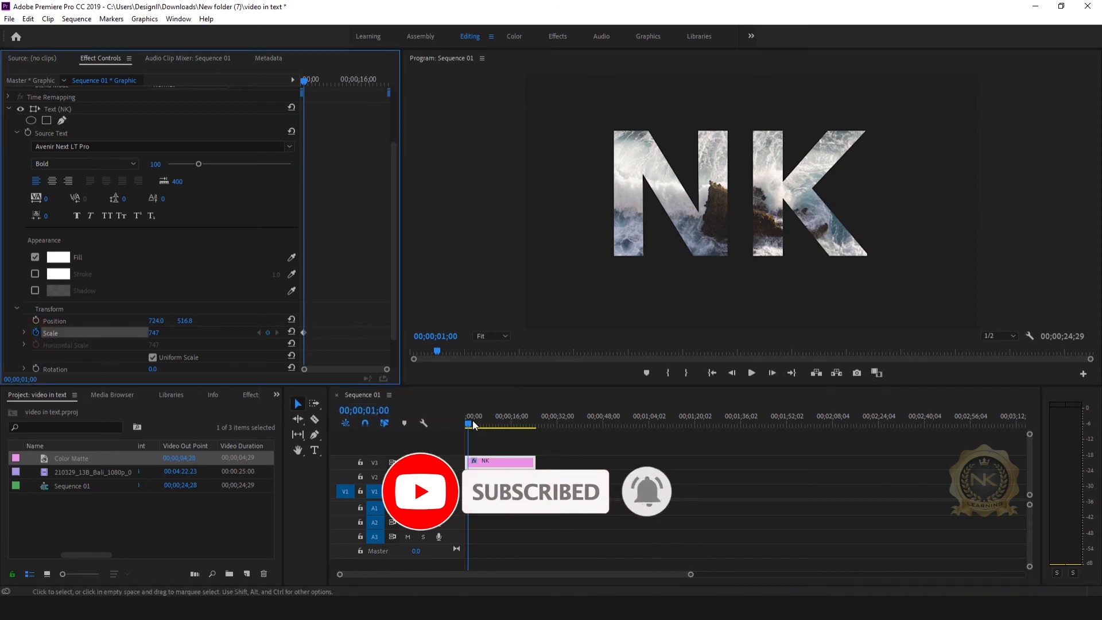
- Set the NK text's Scale to 1001 at 00;00;05;00 and play back the zoom from the start
{"action": "left_click", "coordinate": [377, 410]}
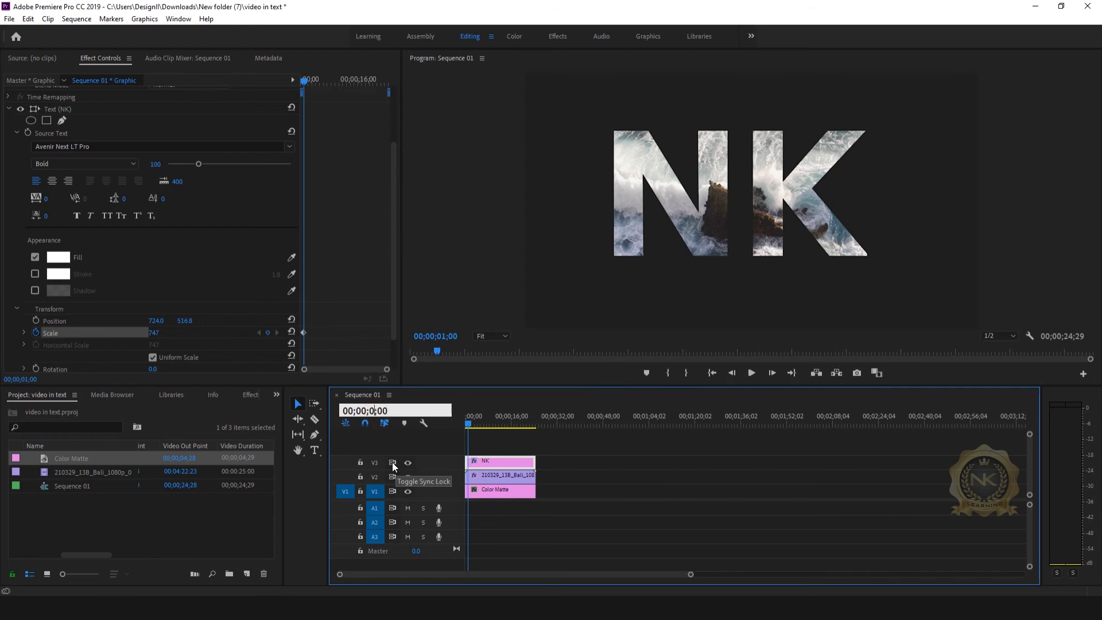
{"action": "key", "text": "Return"}
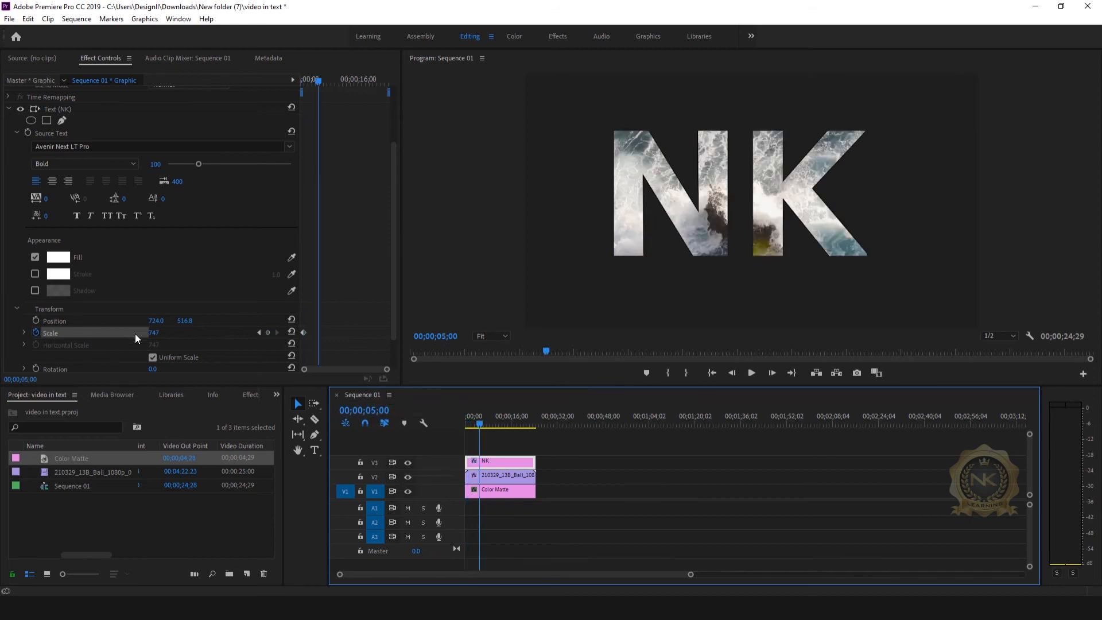
{"action": "left_click", "coordinate": [155, 334]}
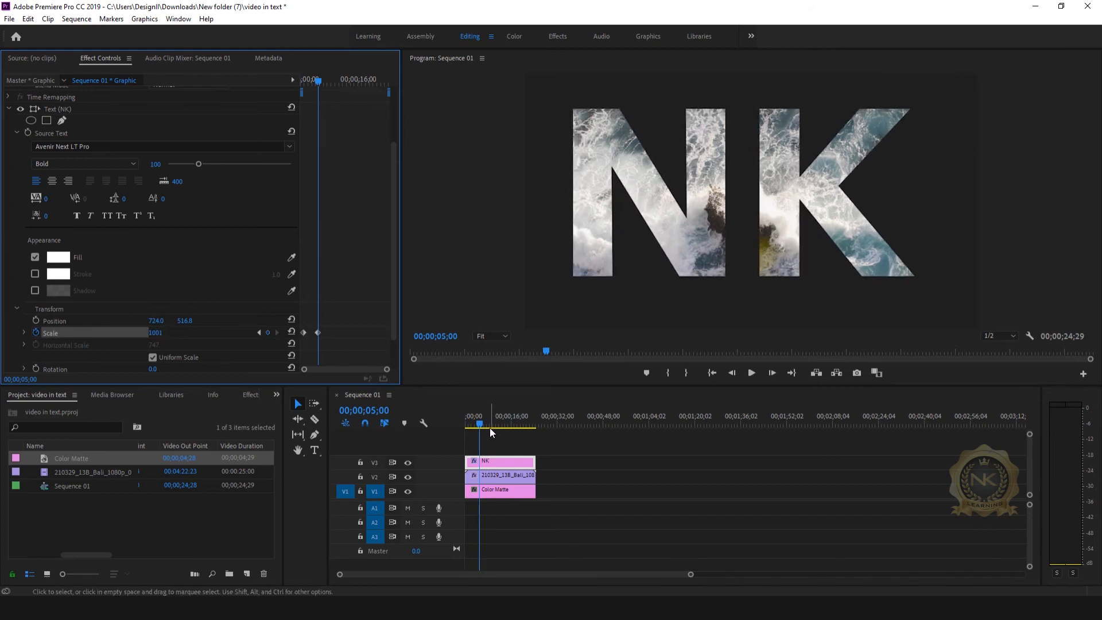
{"action": "left_click_drag", "start_coordinate": [480, 425], "coordinate": [466, 426]}
{"action": "left_click", "coordinate": [751, 373]}
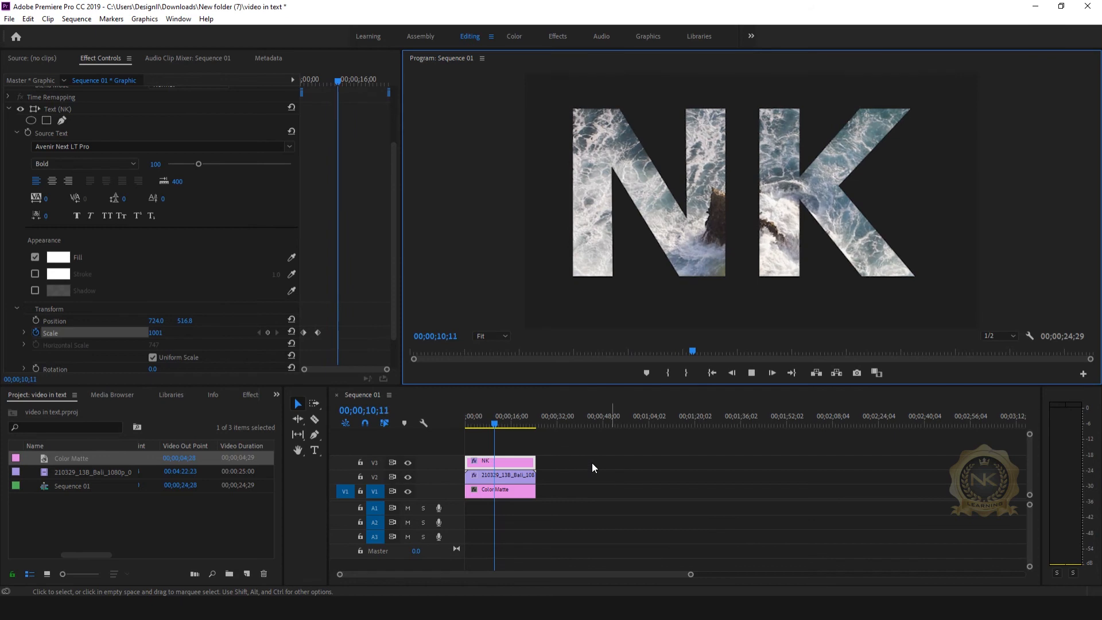
- Raise the NK text's Scale keyframe at 00;00;05;00 to 1100 and play back the animation
{"action": "left_click", "coordinate": [496, 426]}
{"action": "left_click_drag", "start_coordinate": [496, 425], "coordinate": [481, 425]}
{"action": "left_click", "coordinate": [154, 333]}
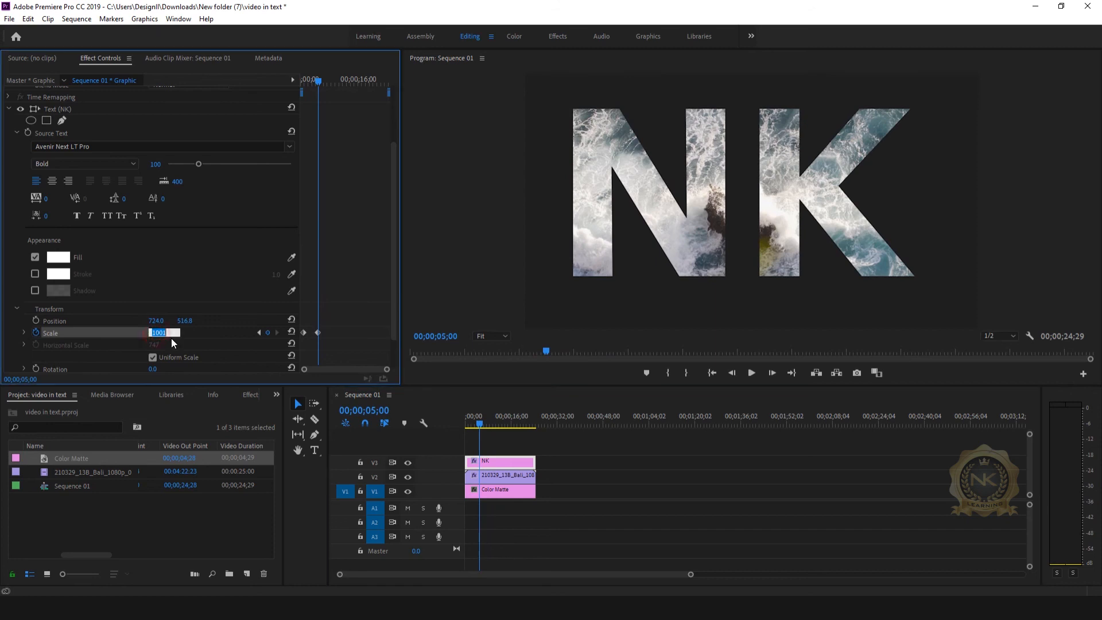
{"action": "type", "text": "1100"}
{"action": "key", "text": "Return"}
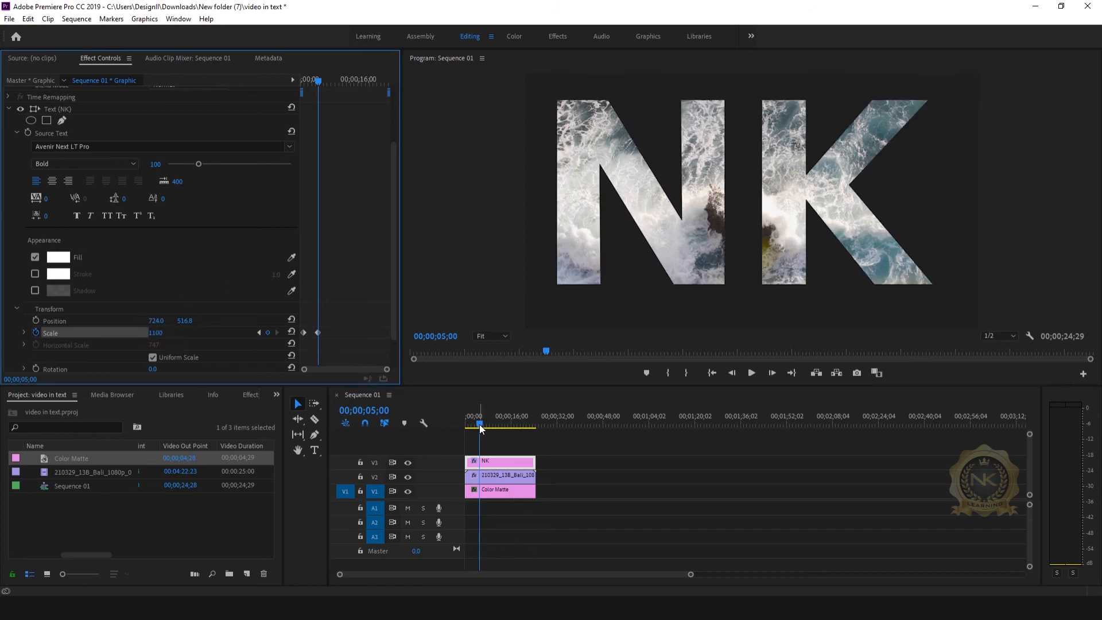
{"action": "left_click_drag", "start_coordinate": [480, 423], "coordinate": [445, 427]}
{"action": "left_click", "coordinate": [750, 371]}
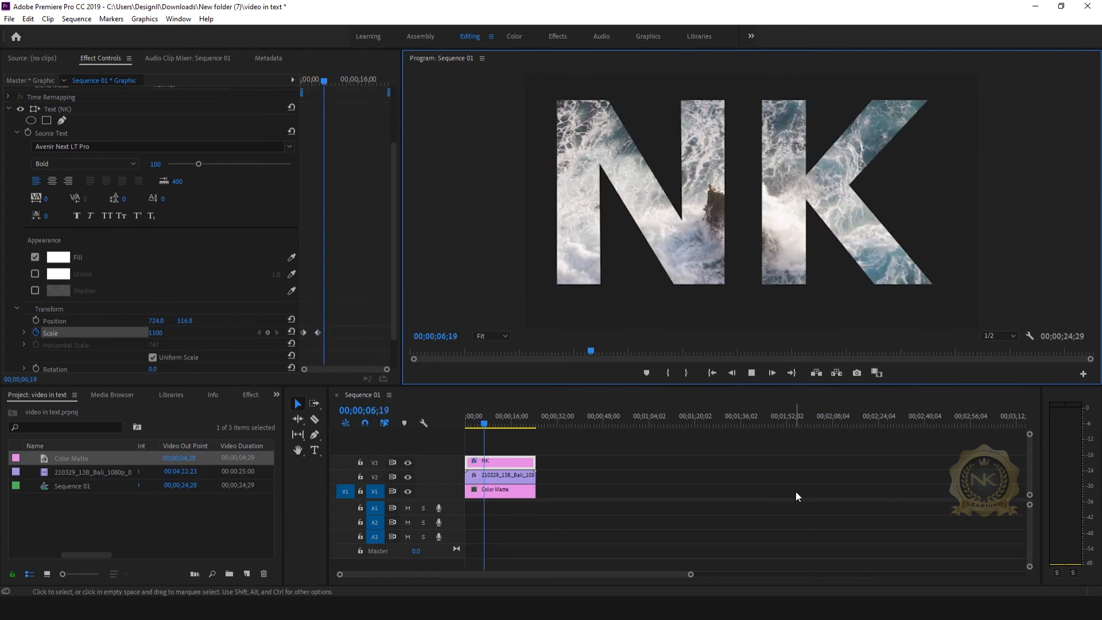
{"action": "left_click", "coordinate": [751, 373]}
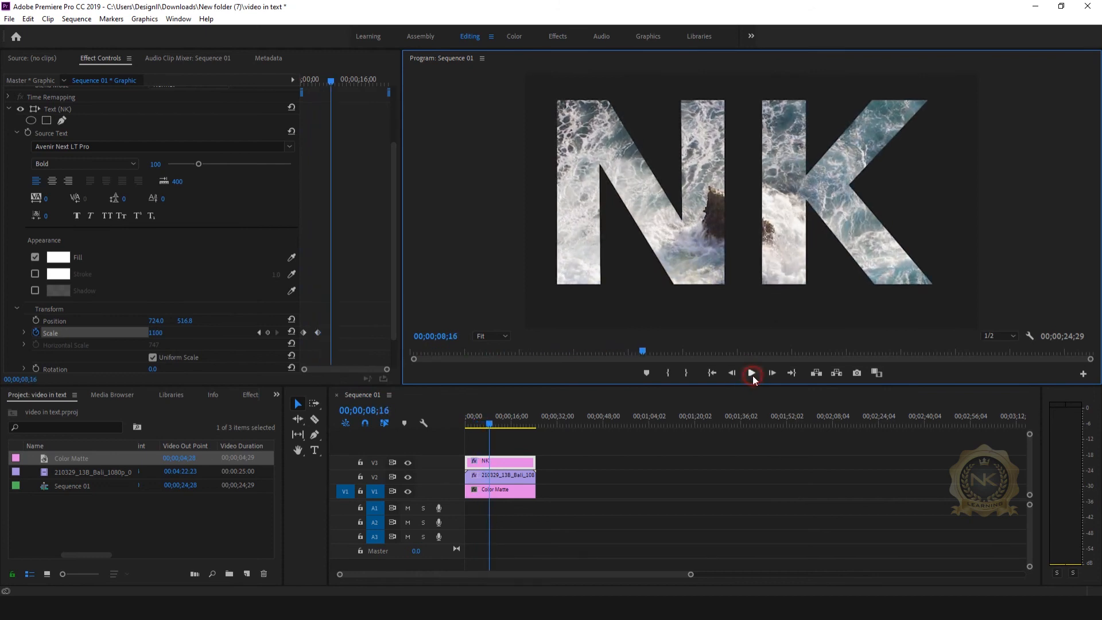
- Nudge the NK text slightly right and down in the frame, to a position of about 728, 538.8
{"action": "left_click", "coordinate": [508, 458]}
{"action": "left_click", "coordinate": [663, 229]}
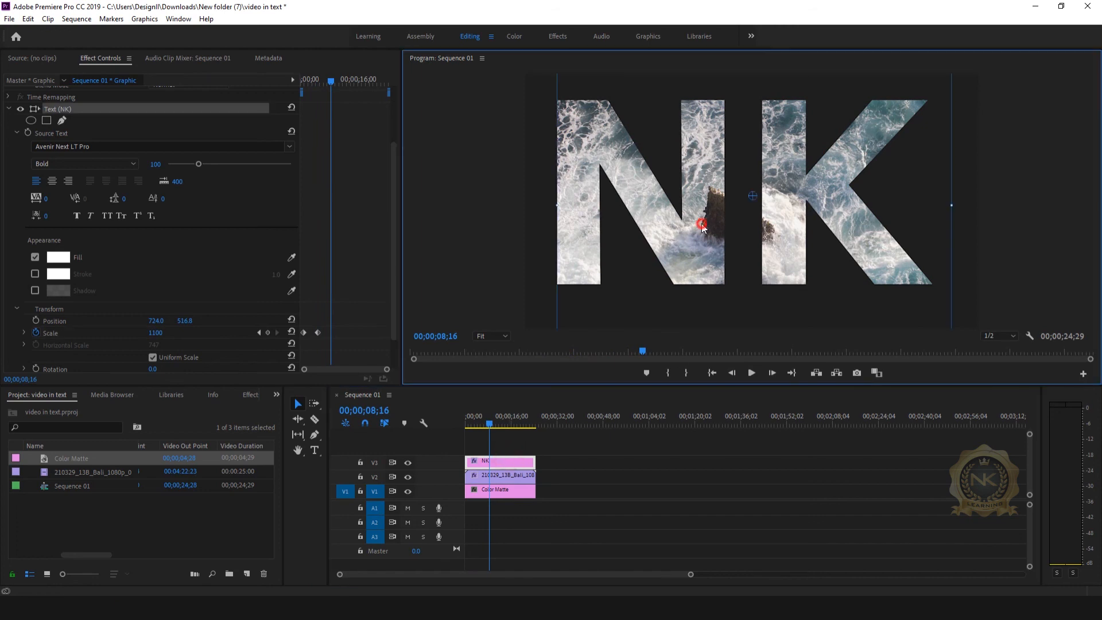
{"action": "left_click_drag", "start_coordinate": [709, 225], "coordinate": [714, 225]}
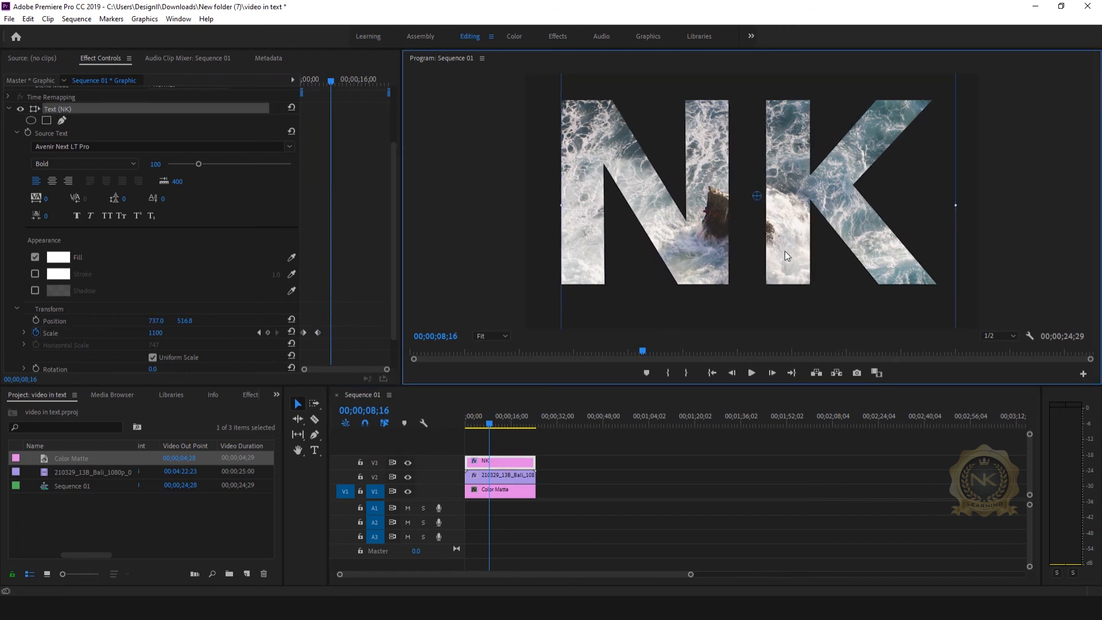
{"action": "left_click_drag", "start_coordinate": [789, 250], "coordinate": [786, 249]}
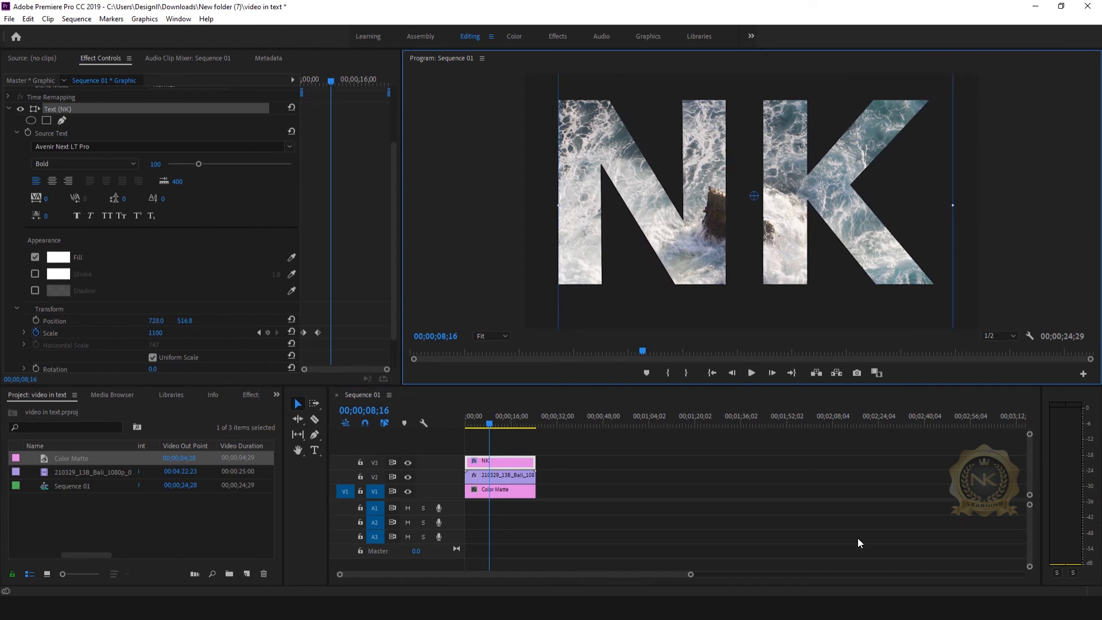
{"action": "left_click_drag", "start_coordinate": [784, 219], "coordinate": [785, 224]}
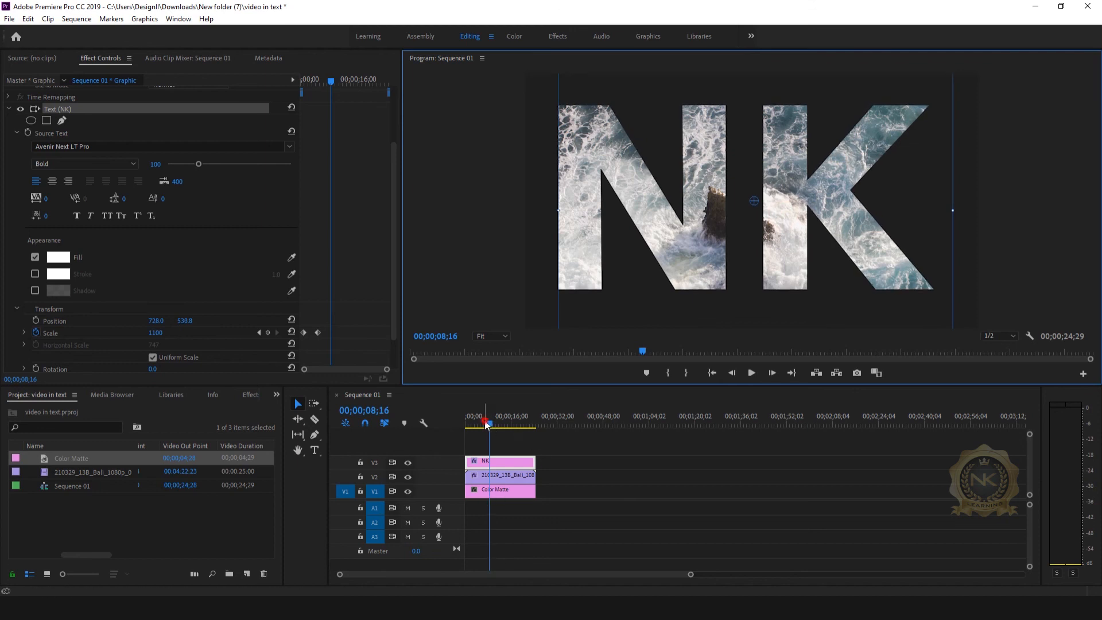
- Play the repositioned NK zoom animation from the start of the sequence
{"action": "left_click_drag", "start_coordinate": [485, 425], "coordinate": [467, 425]}
{"action": "left_click", "coordinate": [750, 373]}
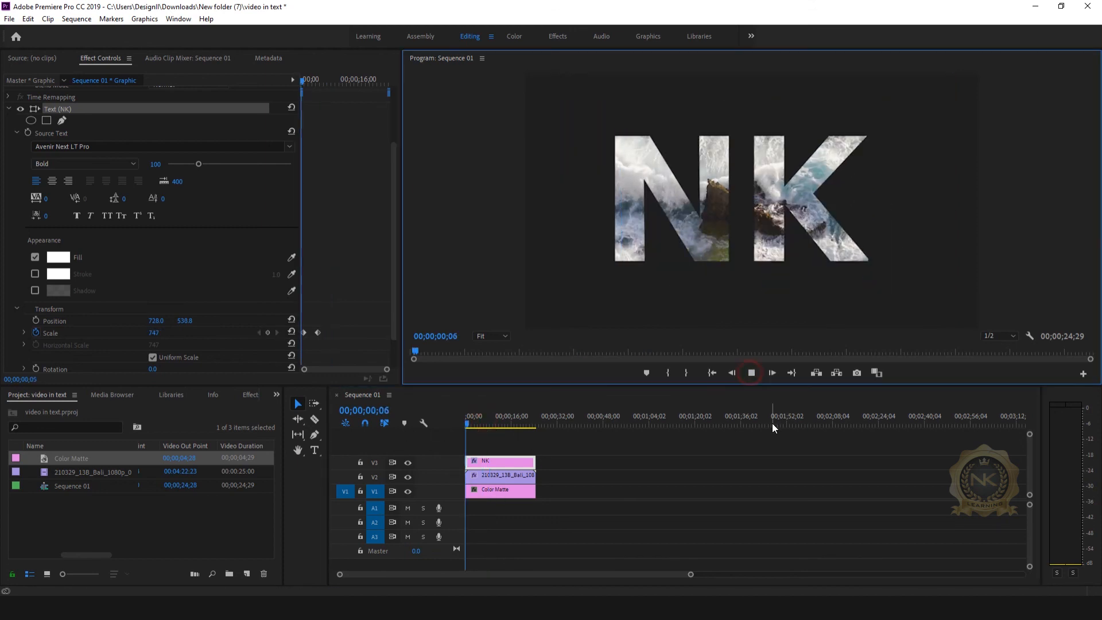
{"action": "left_click", "coordinate": [751, 373]}
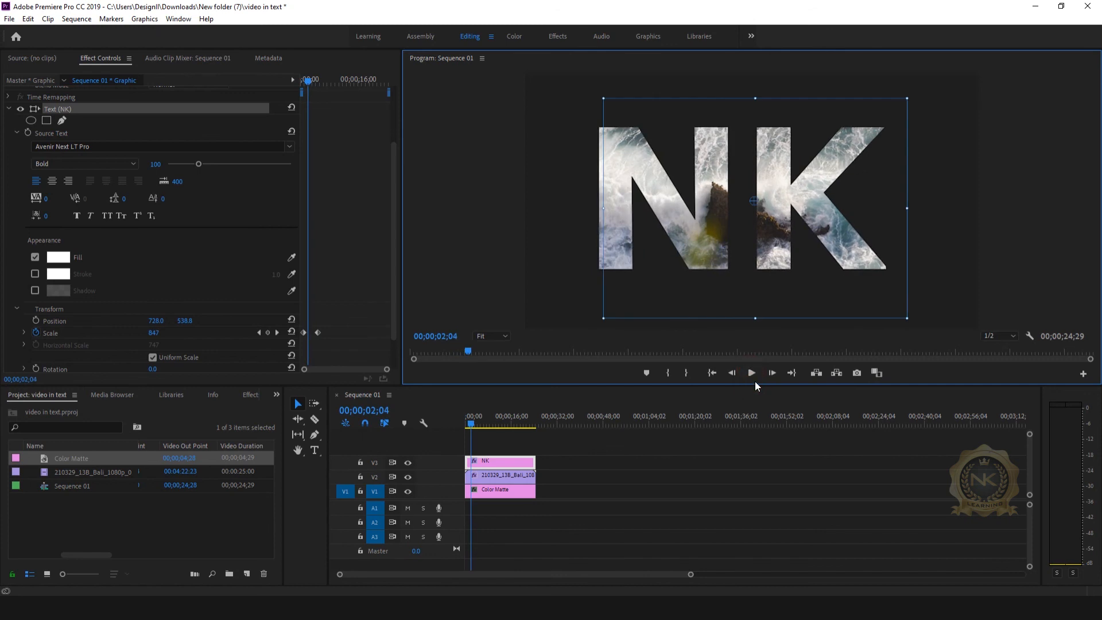
{"action": "left_click", "coordinate": [751, 374]}
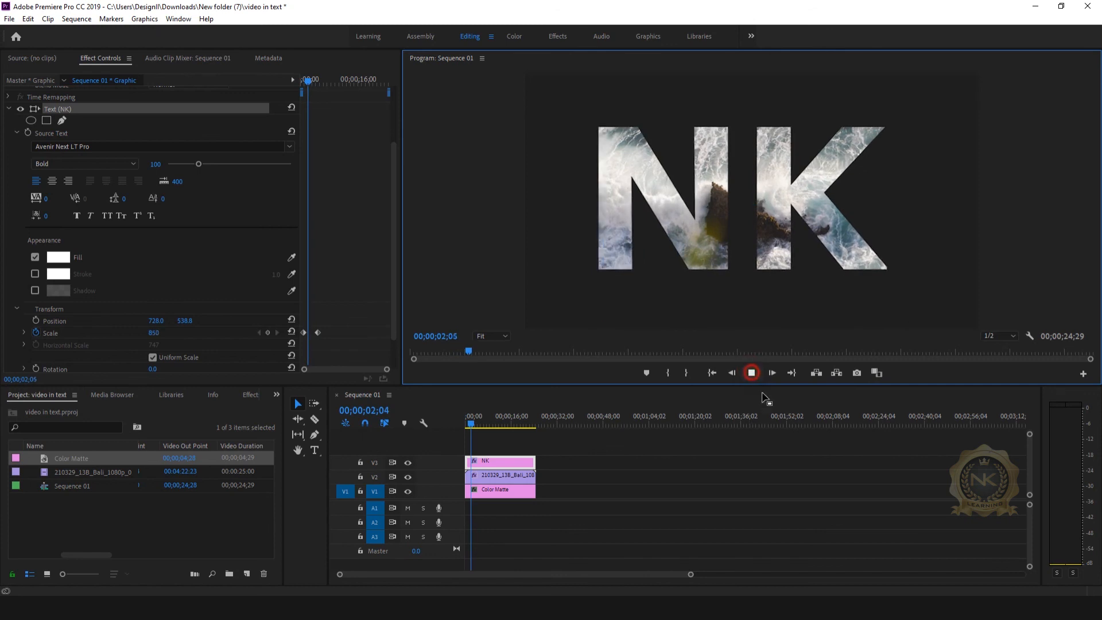